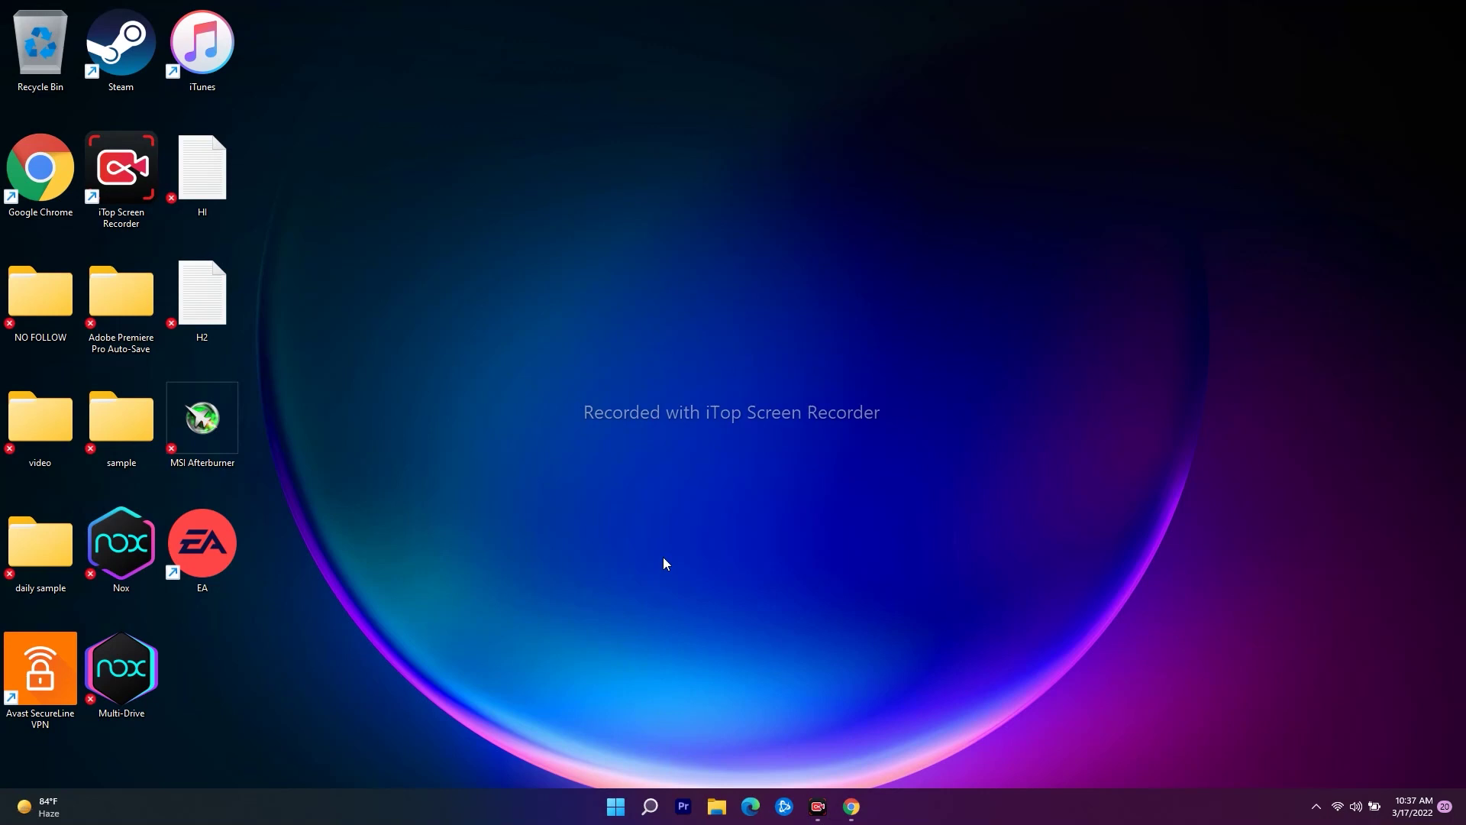
Open Device Manager and view the driver actions available for the NVIDIA graphics card among the display adapters.
{"action": "right_click", "coordinate": [617, 807]}
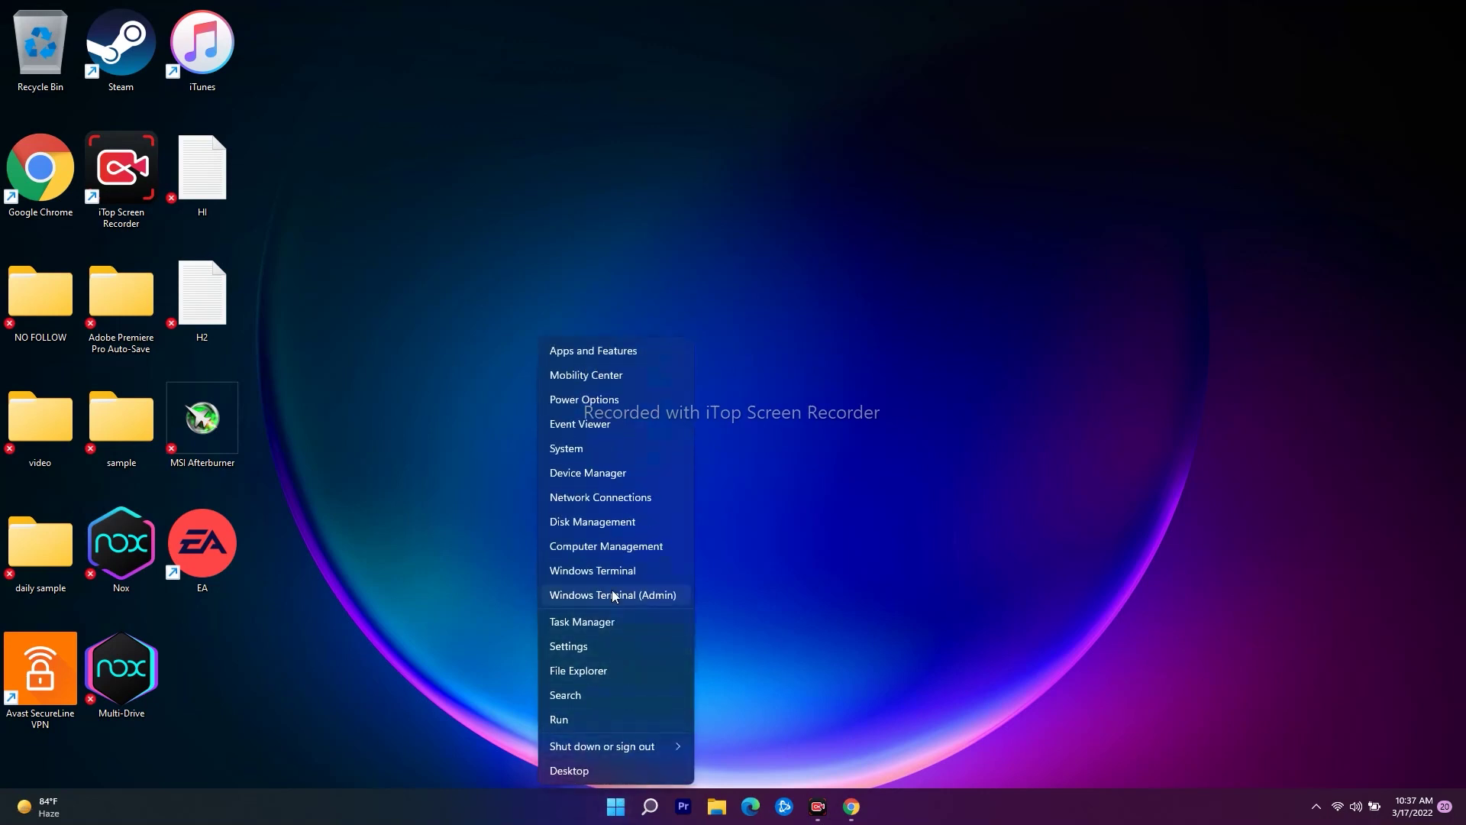
{"action": "left_click", "coordinate": [625, 483]}
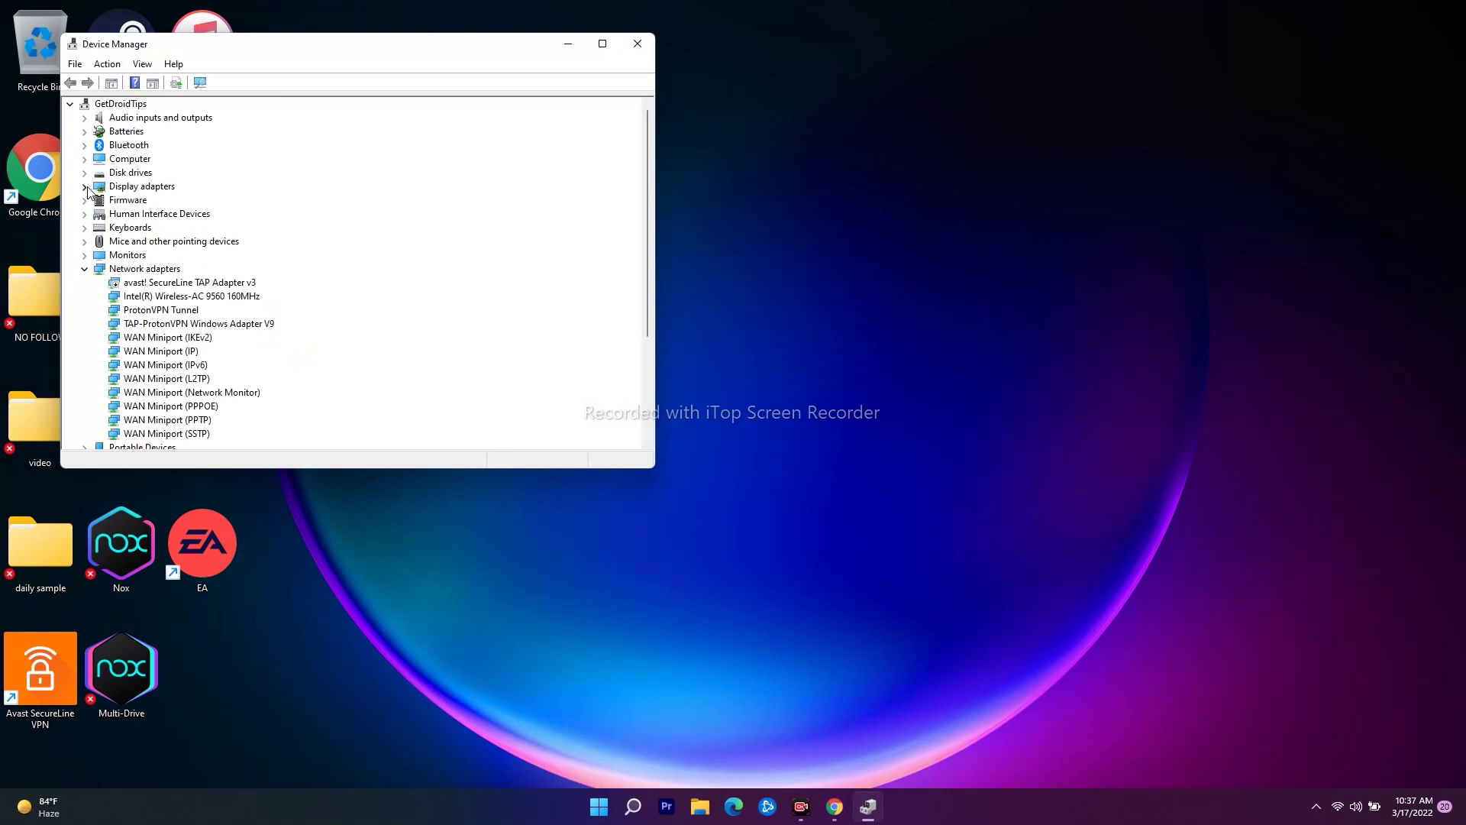
{"action": "left_click", "coordinate": [85, 186]}
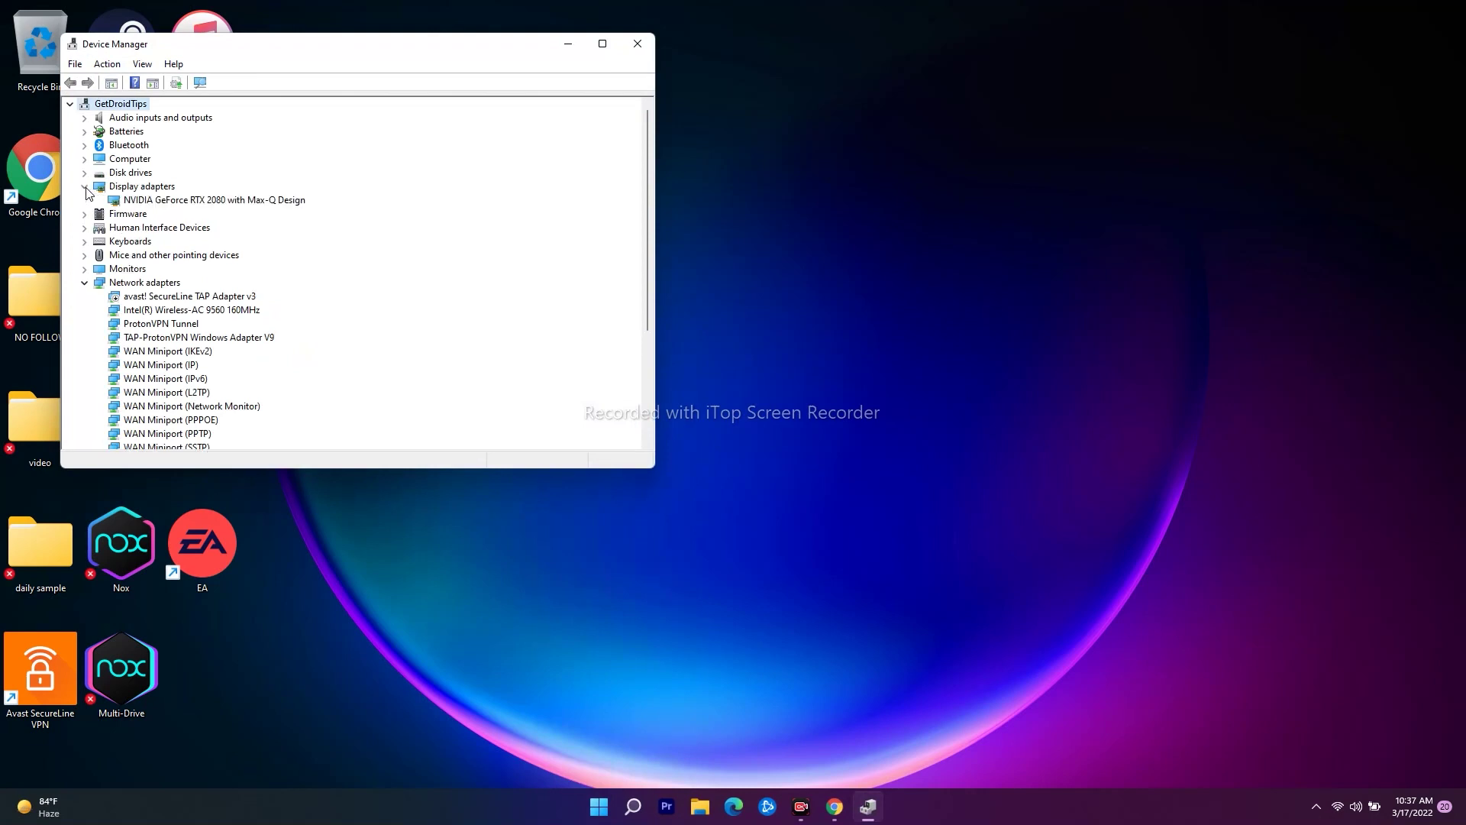
{"action": "right_click", "coordinate": [236, 205]}
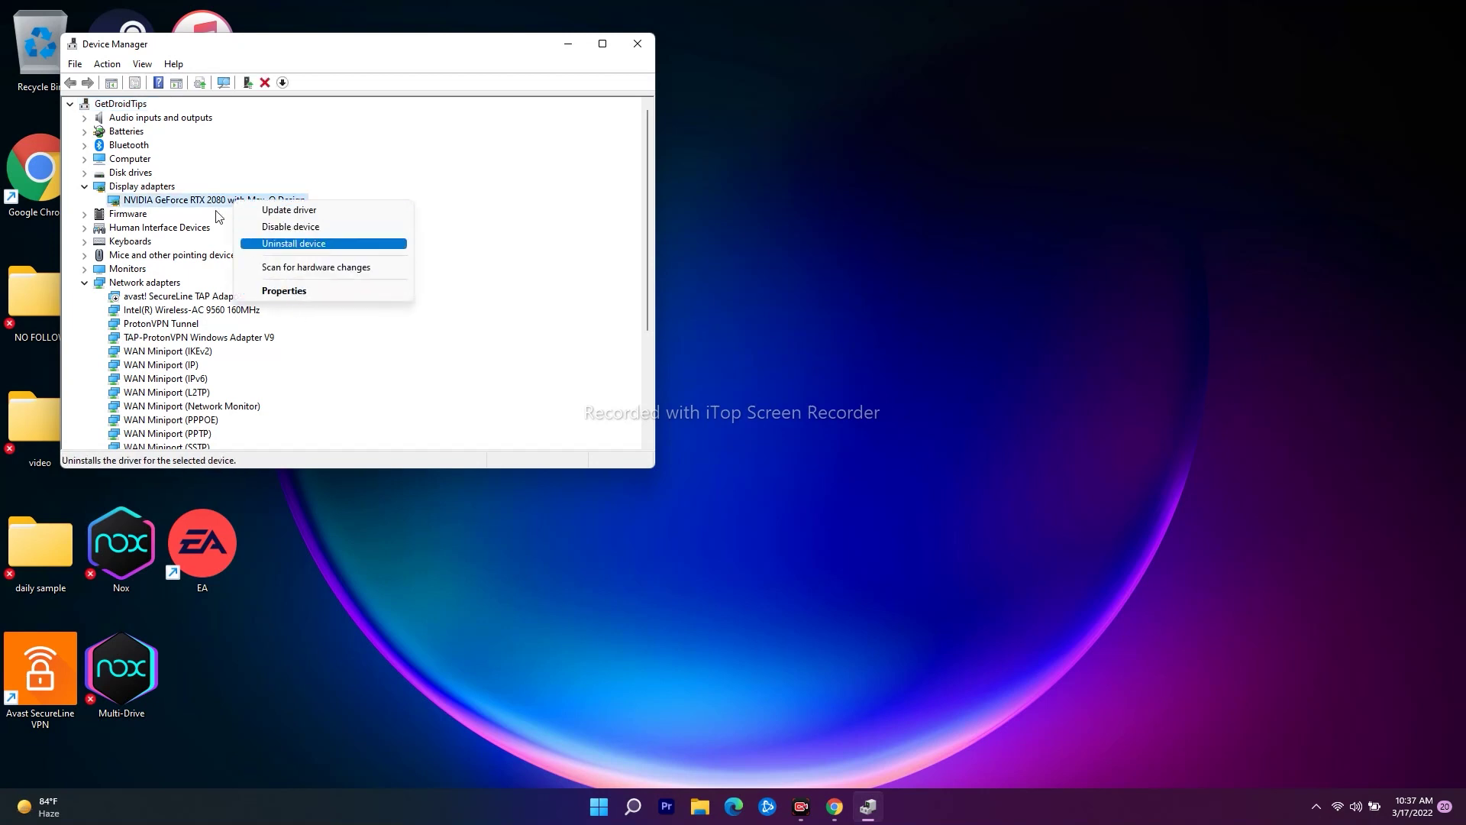
{"action": "left_click", "coordinate": [433, 184]}
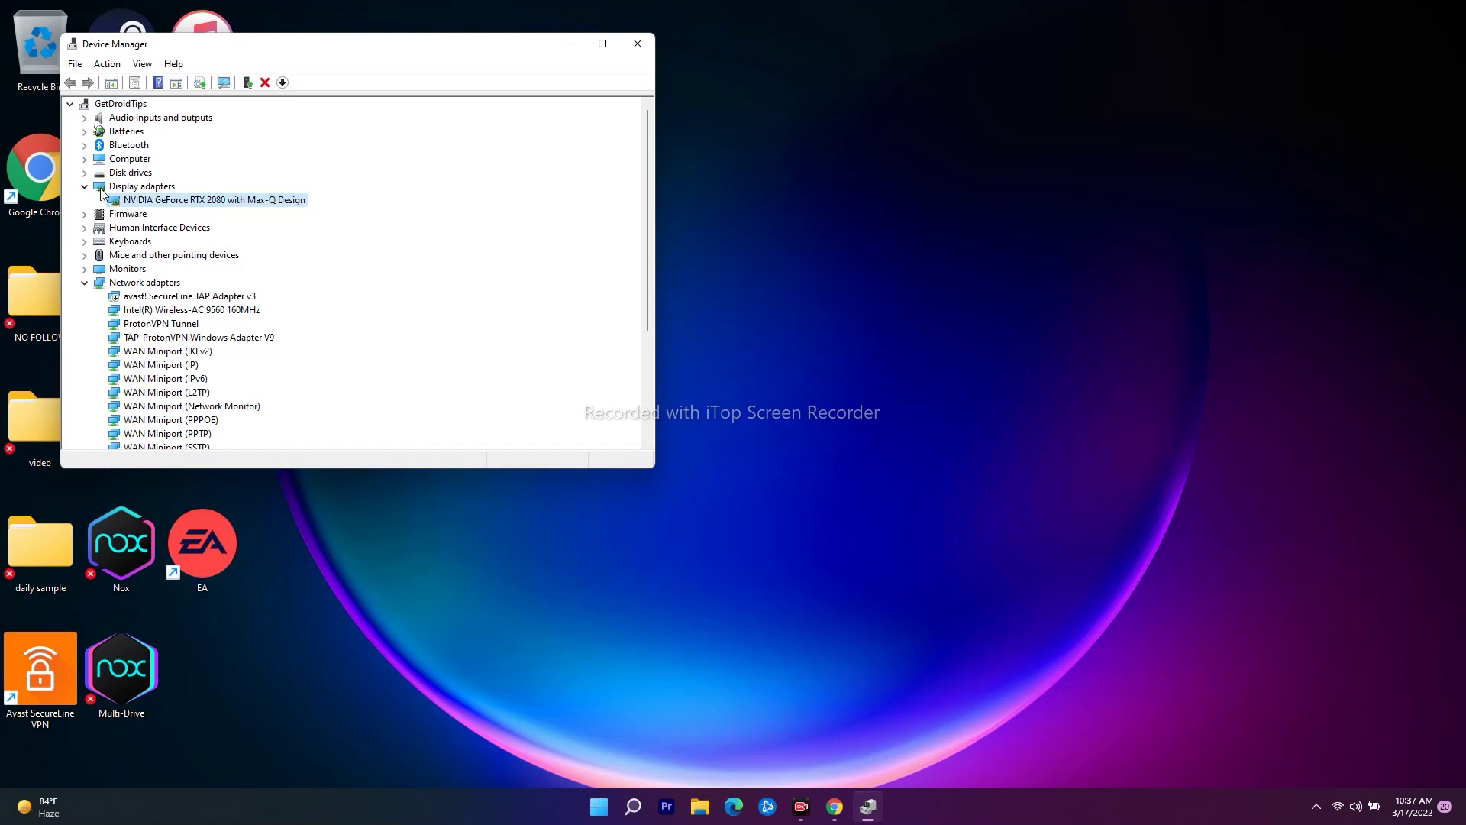
{"action": "left_click", "coordinate": [90, 186]}
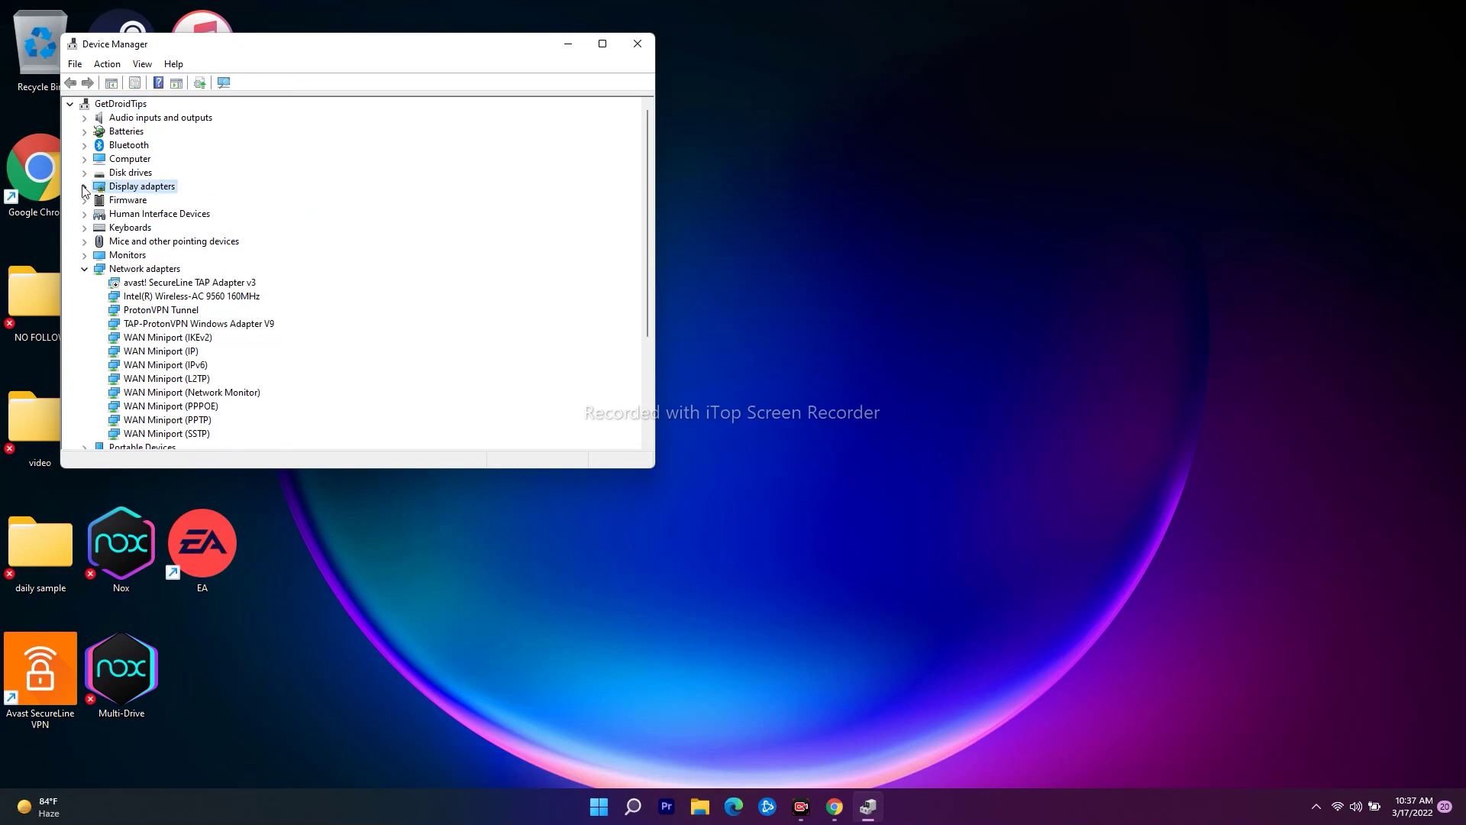
Search automatically for an updated driver for the NVIDIA GeForce RTX 2080 with Max-Q Design and close Device Manager.
{"action": "right_click", "coordinate": [259, 200]}
{"action": "left_click", "coordinate": [302, 214]}
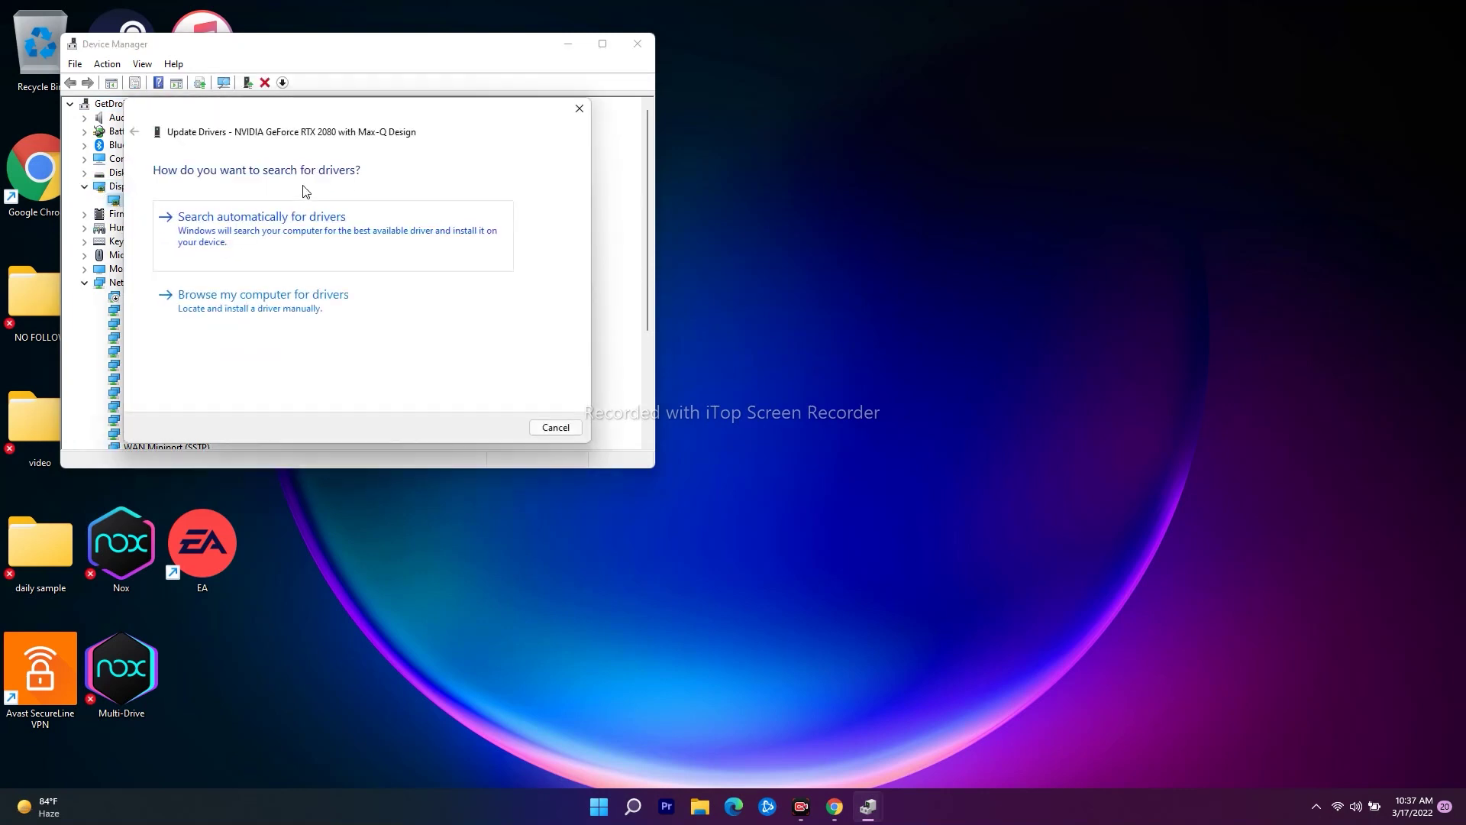
{"action": "left_click", "coordinate": [580, 108]}
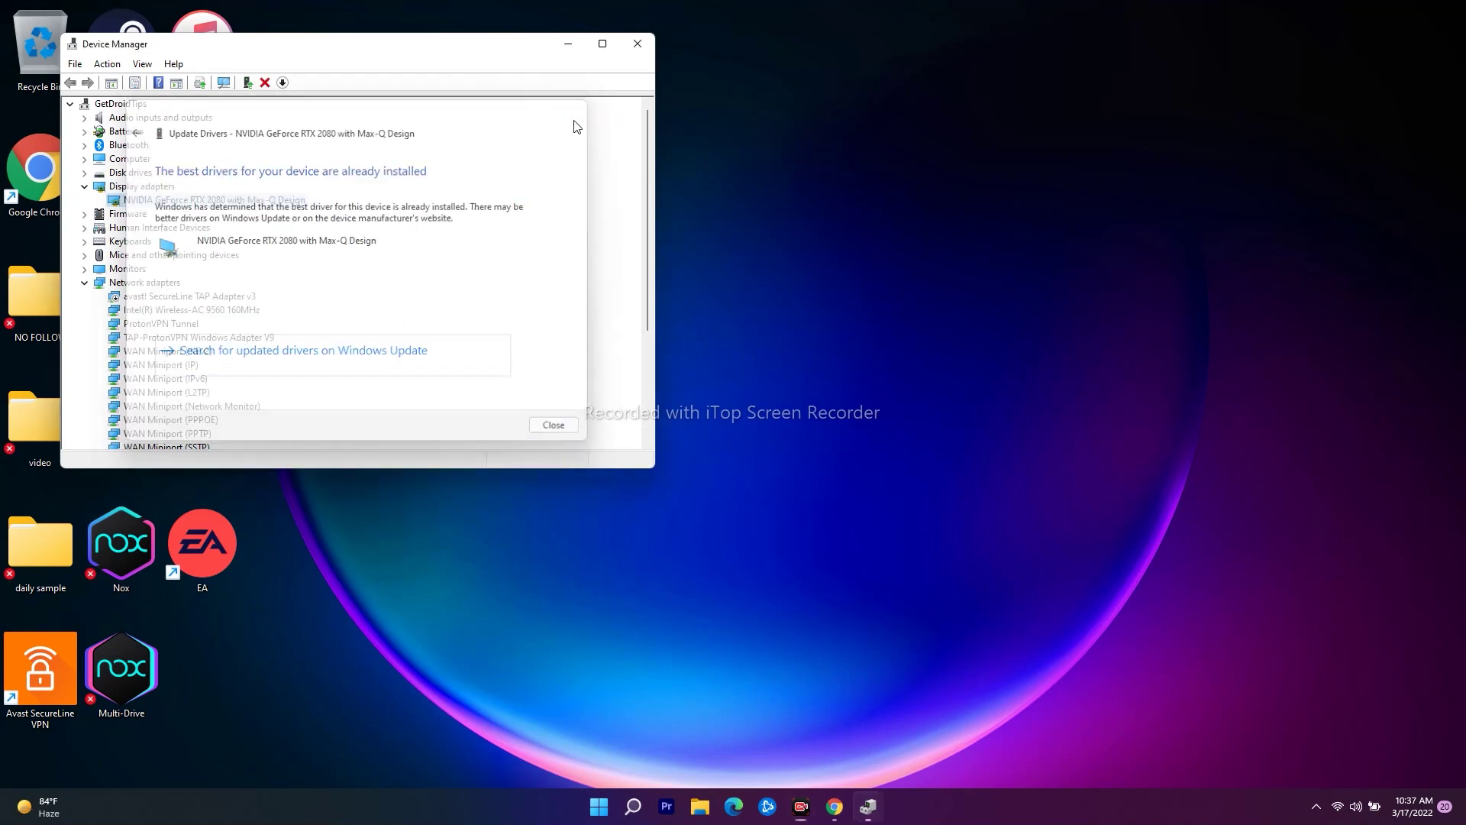
{"action": "left_click", "coordinate": [85, 186]}
{"action": "left_click", "coordinate": [637, 43]}
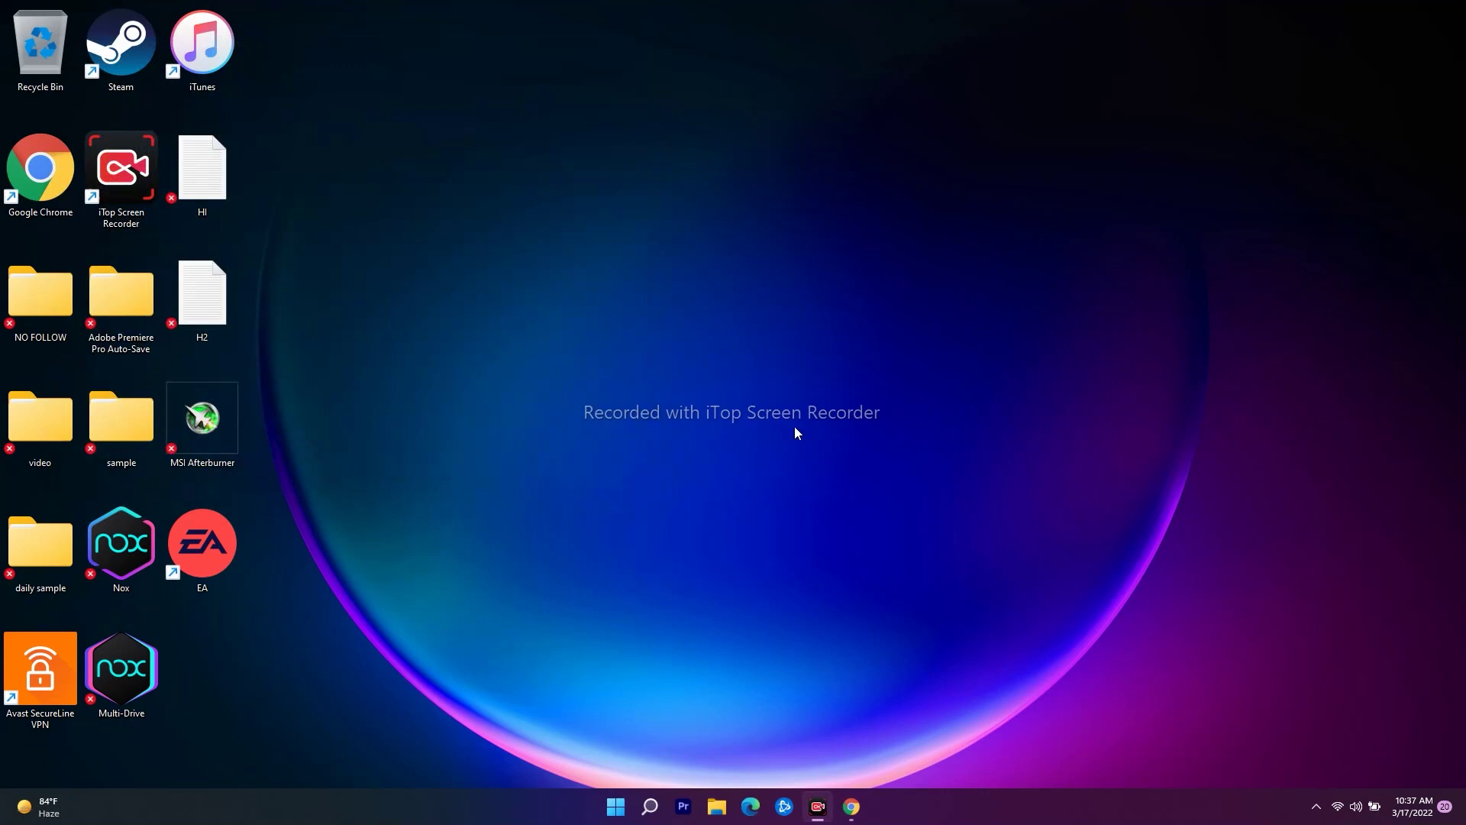
Open the Windows Graphics settings and browse the ForzaHorizon5 folder for a desktop app, without adding one.
{"action": "left_click", "coordinate": [650, 806]}
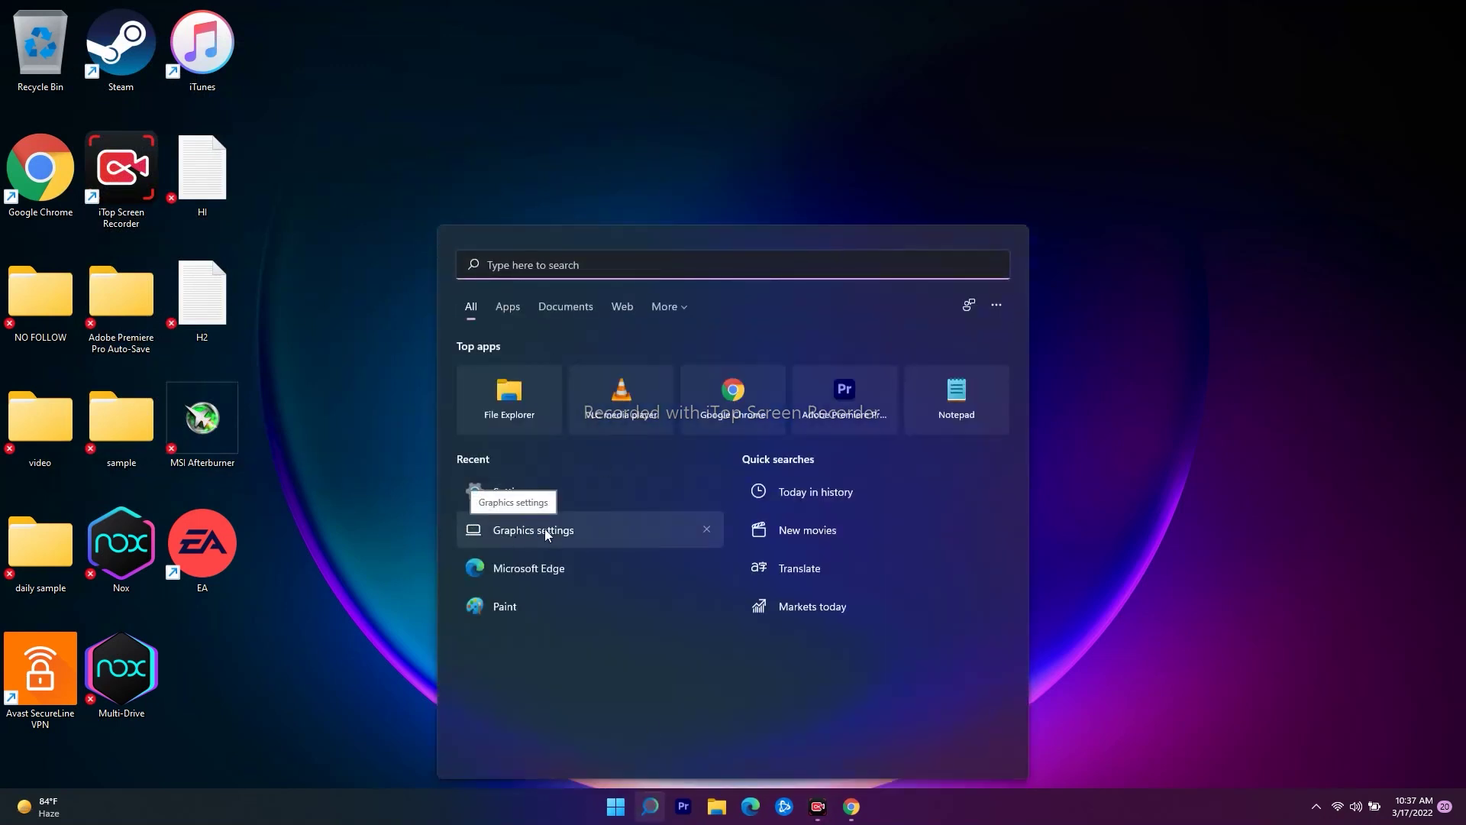
{"action": "left_click", "coordinate": [544, 528]}
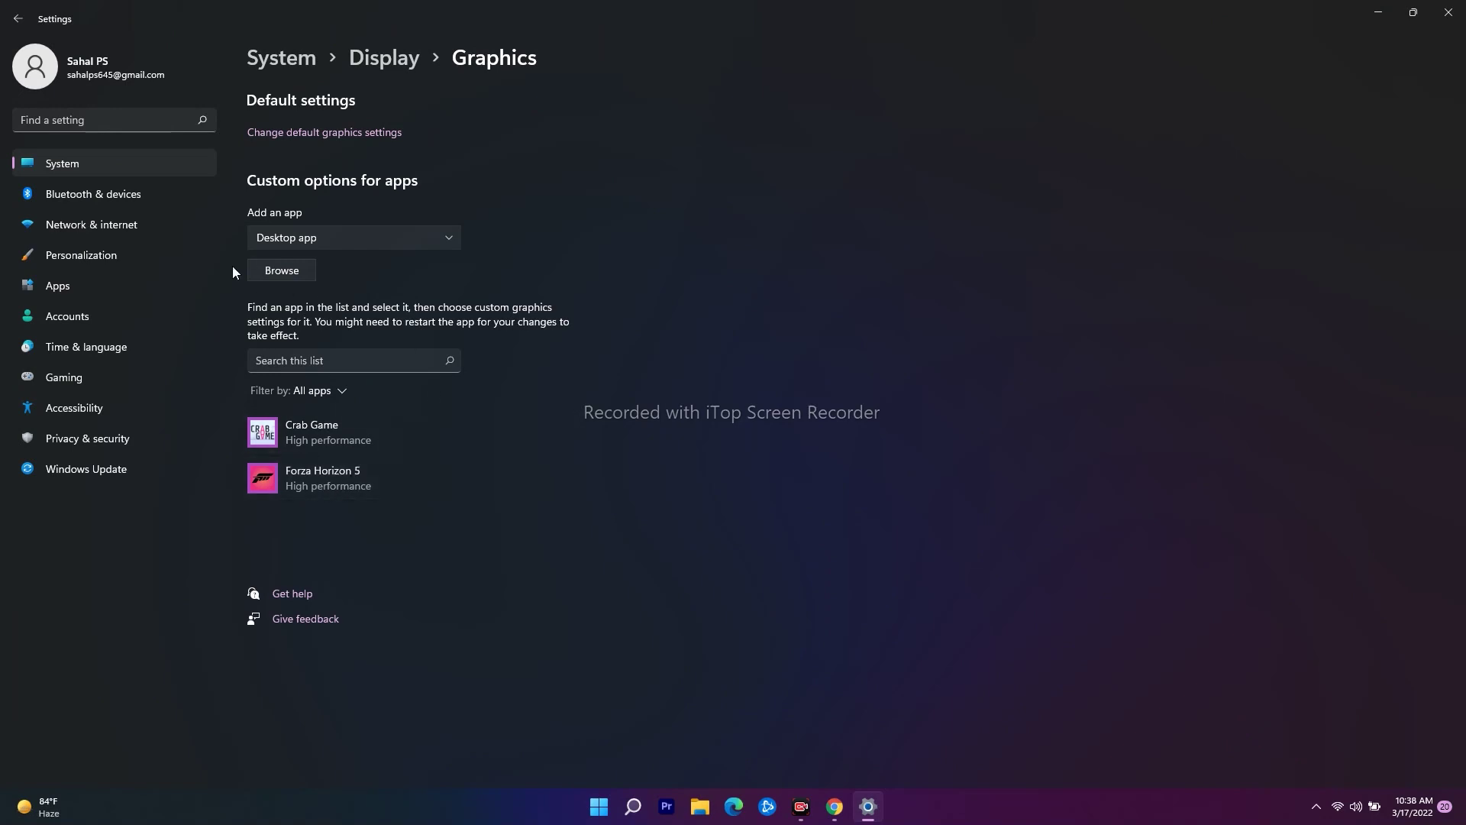
{"action": "left_click", "coordinate": [288, 272]}
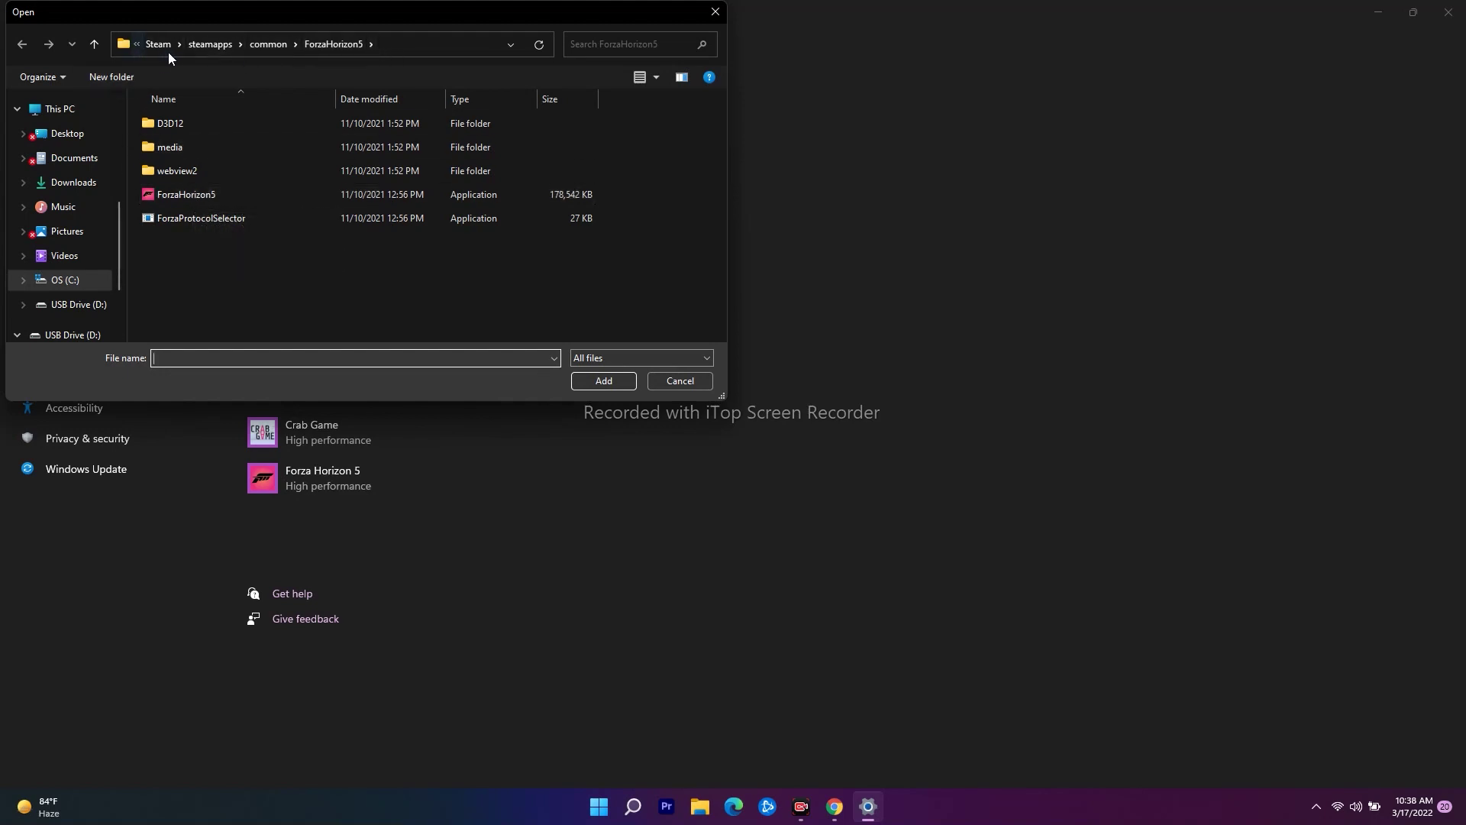
{"action": "left_click", "coordinate": [666, 381]}
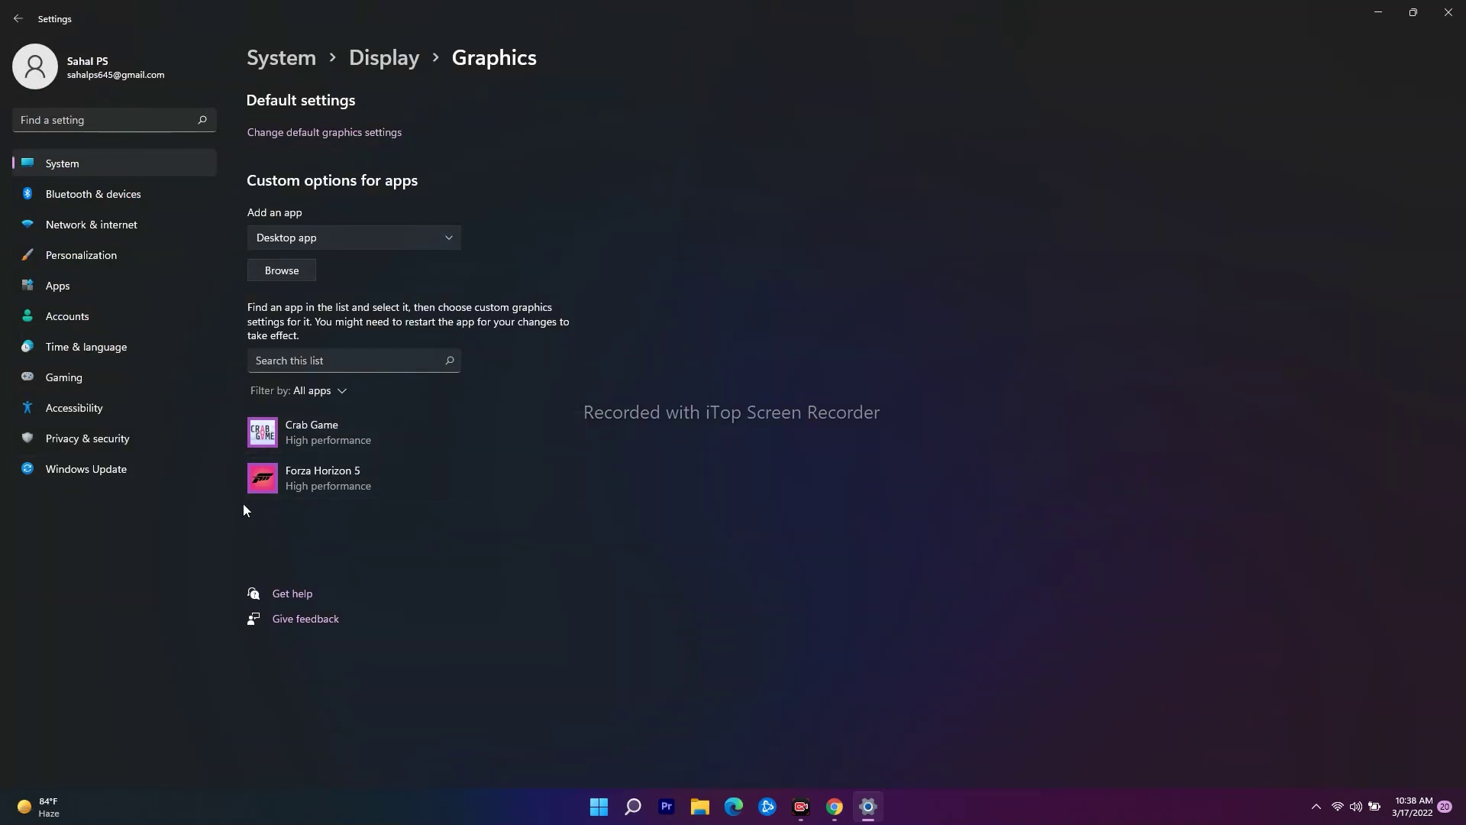
Save High performance as the graphics preference for Forza Horizon 5 and close the Settings window.
{"action": "left_click", "coordinate": [333, 425]}
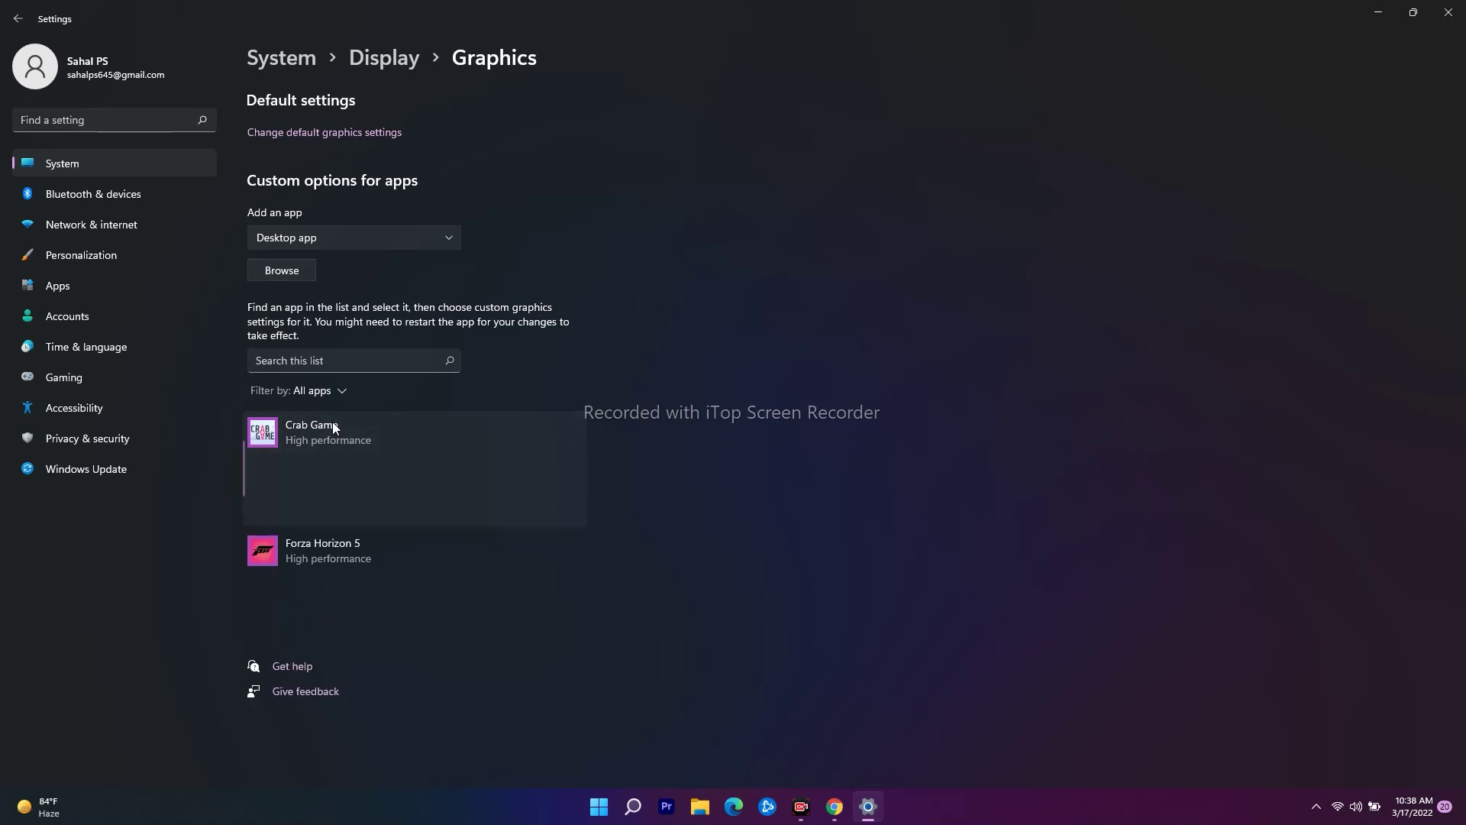
{"action": "left_click", "coordinate": [336, 561]}
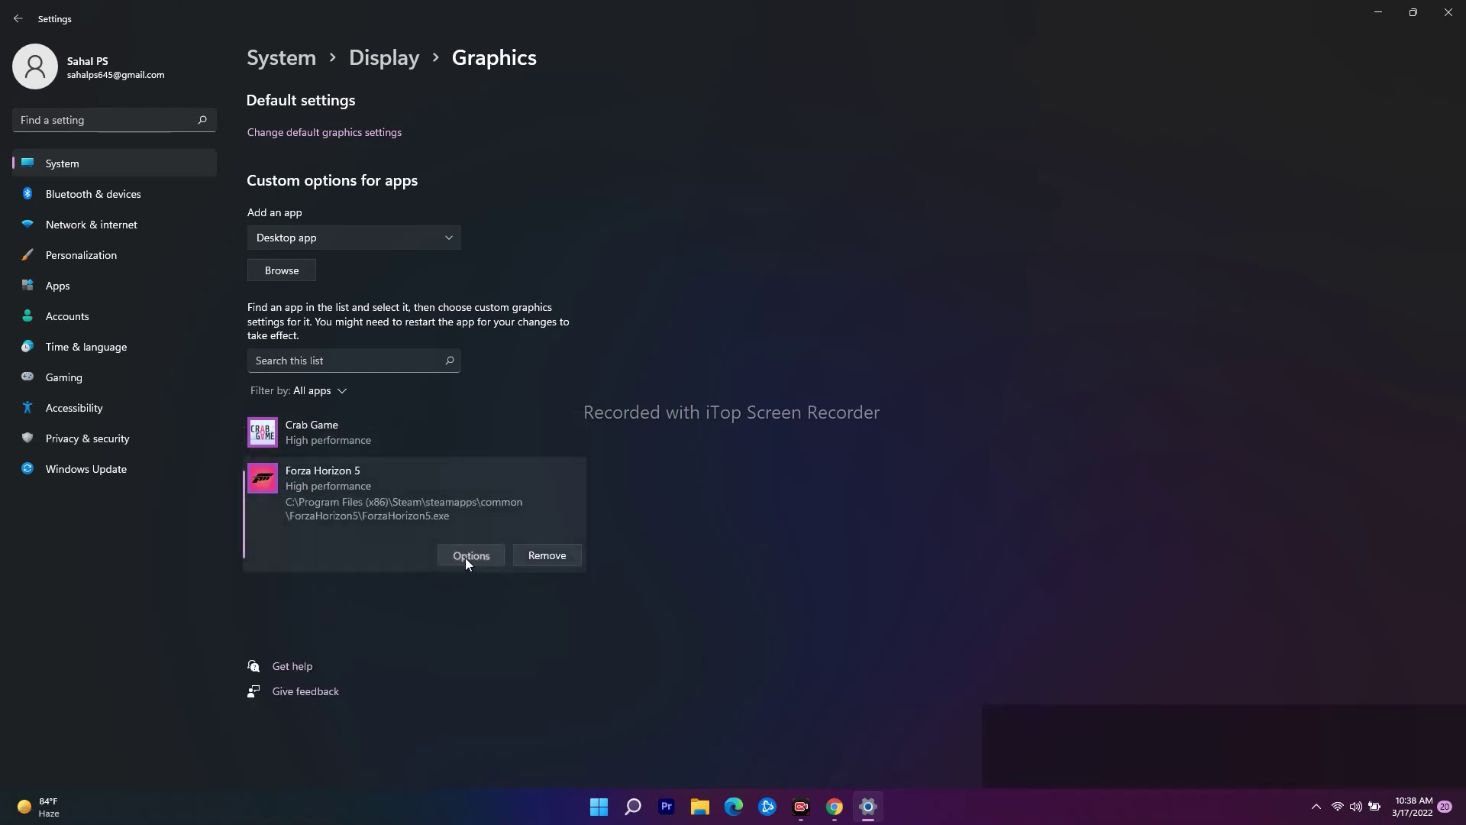
{"action": "left_click", "coordinate": [466, 560]}
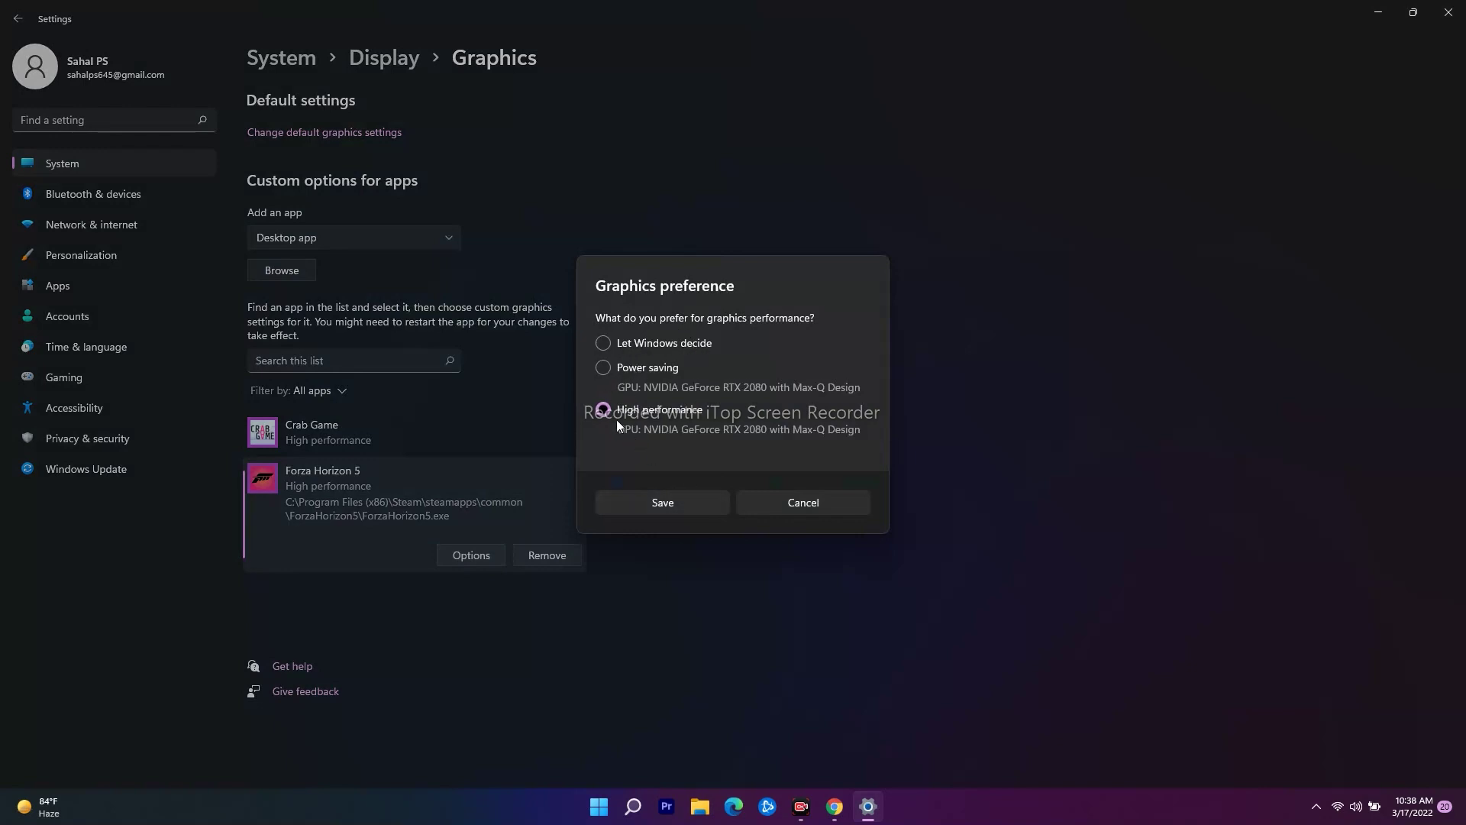
{"action": "left_click", "coordinate": [698, 503]}
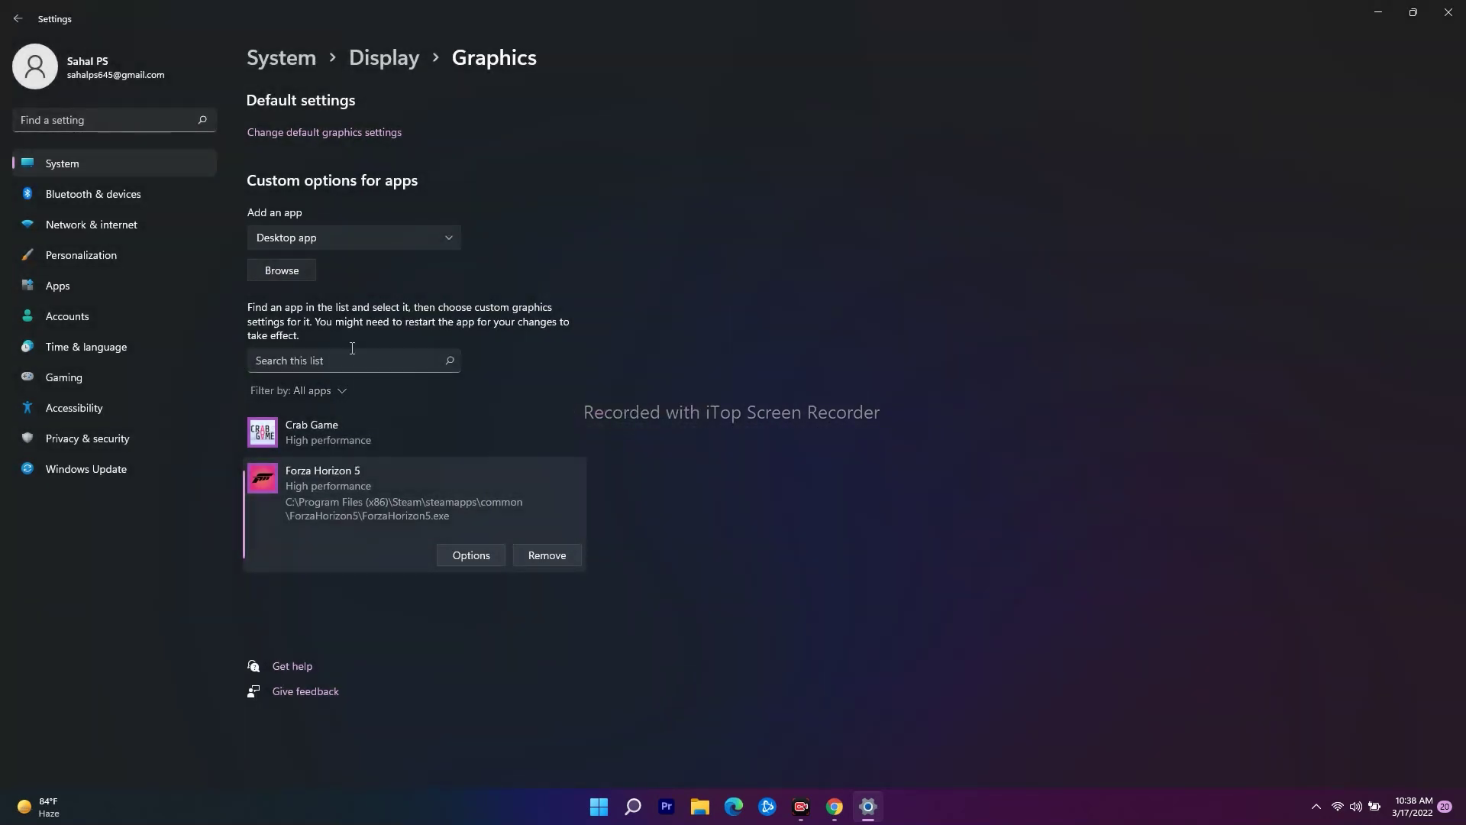
{"action": "left_click", "coordinate": [1448, 12]}
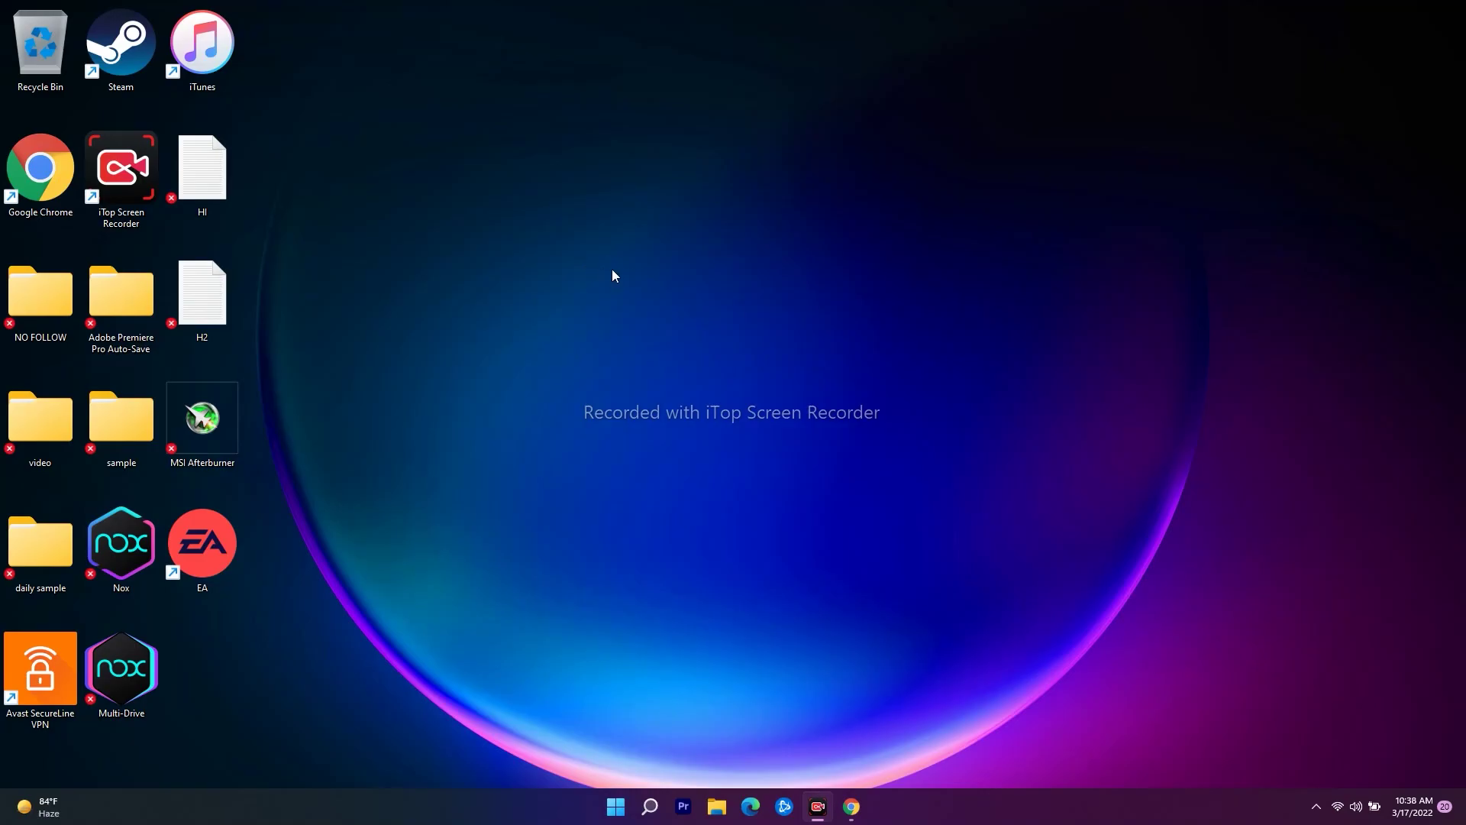
Open NVIDIA Control Panel and show the program-specific 3D settings for Forza Horizon 5.
{"action": "right_click", "coordinate": [630, 270]}
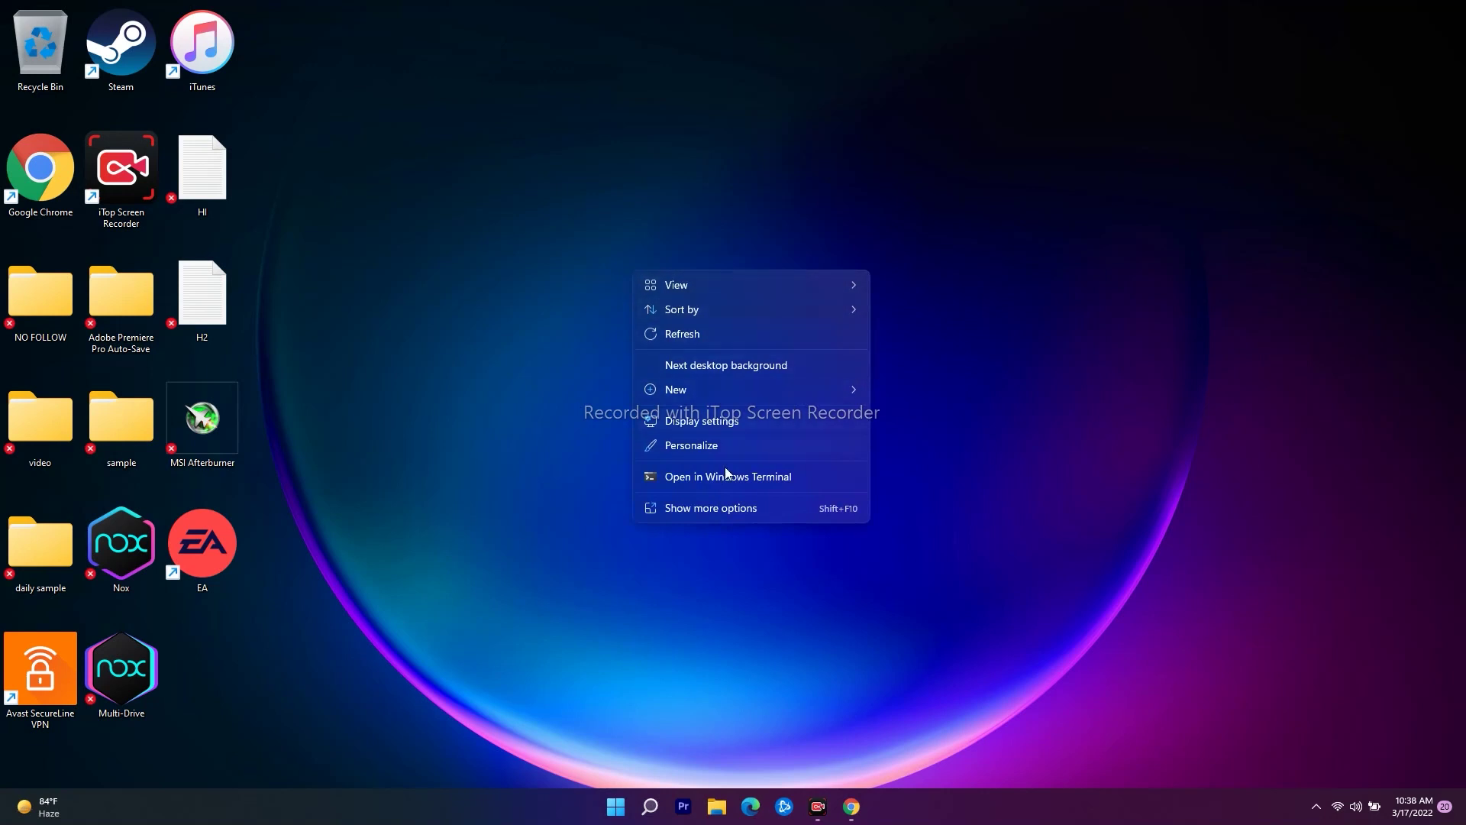
{"action": "left_click", "coordinate": [684, 507]}
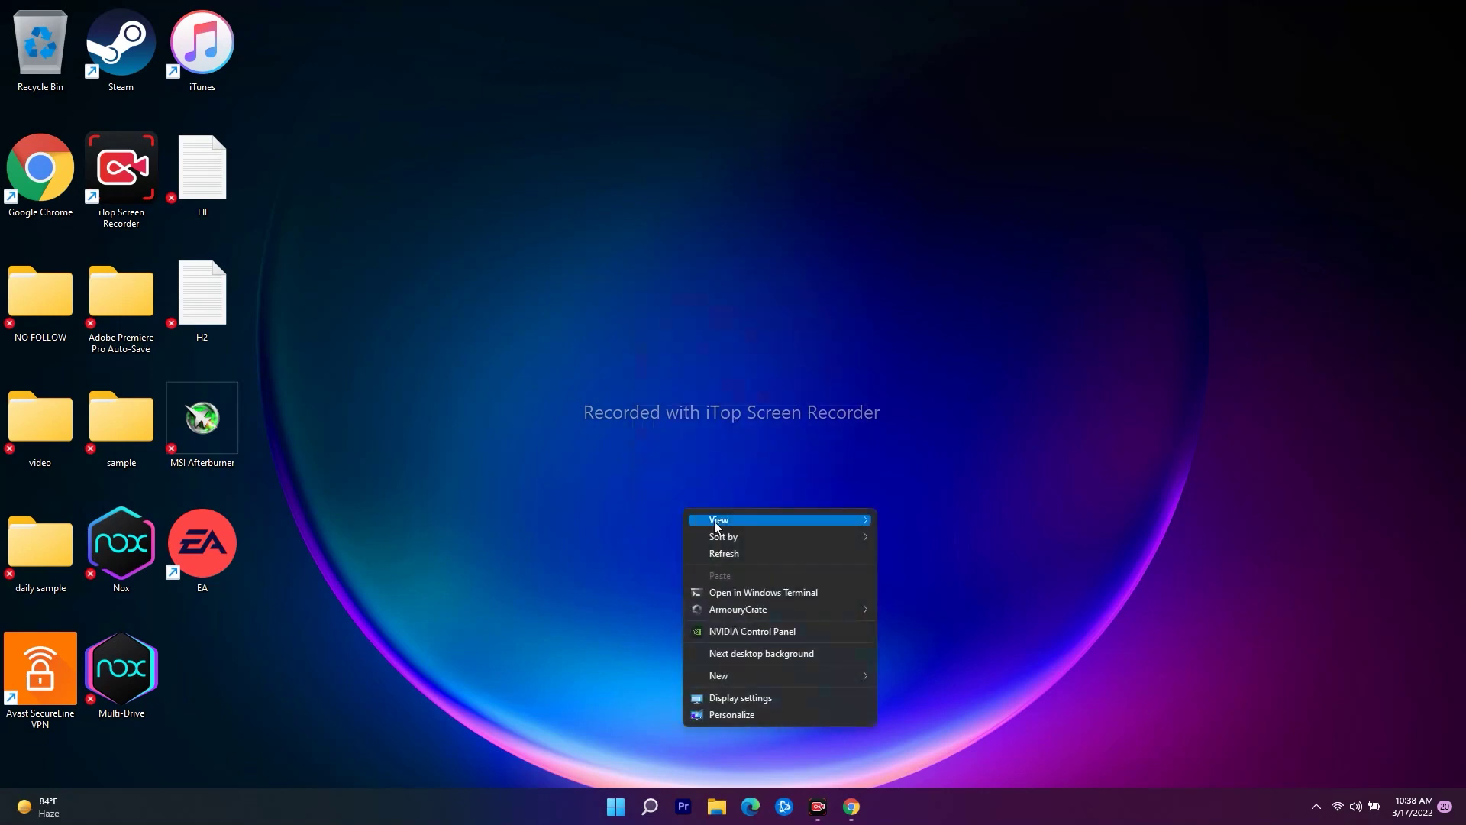
{"action": "left_click", "coordinate": [766, 634]}
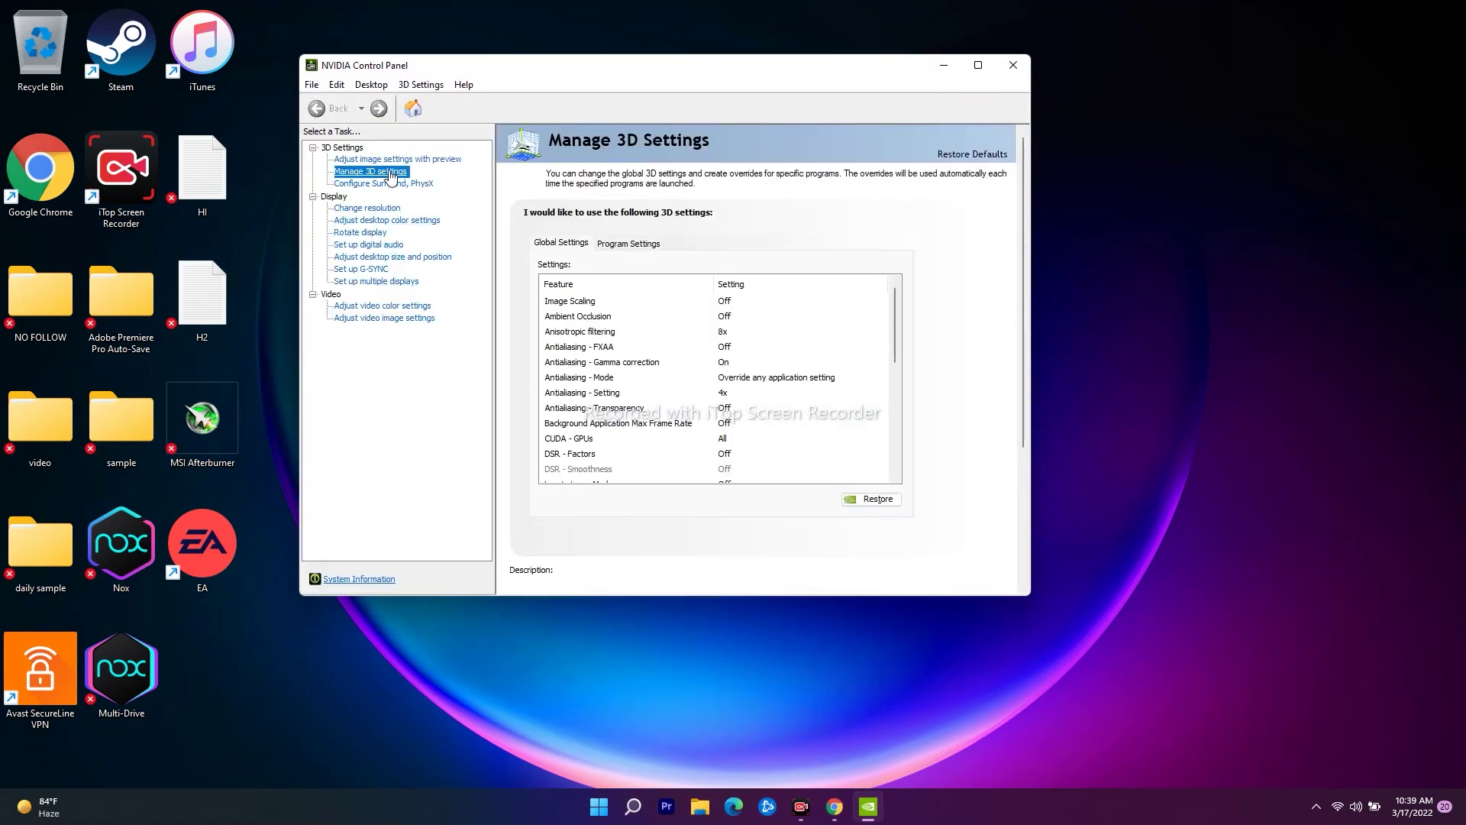
{"action": "left_click", "coordinate": [631, 245]}
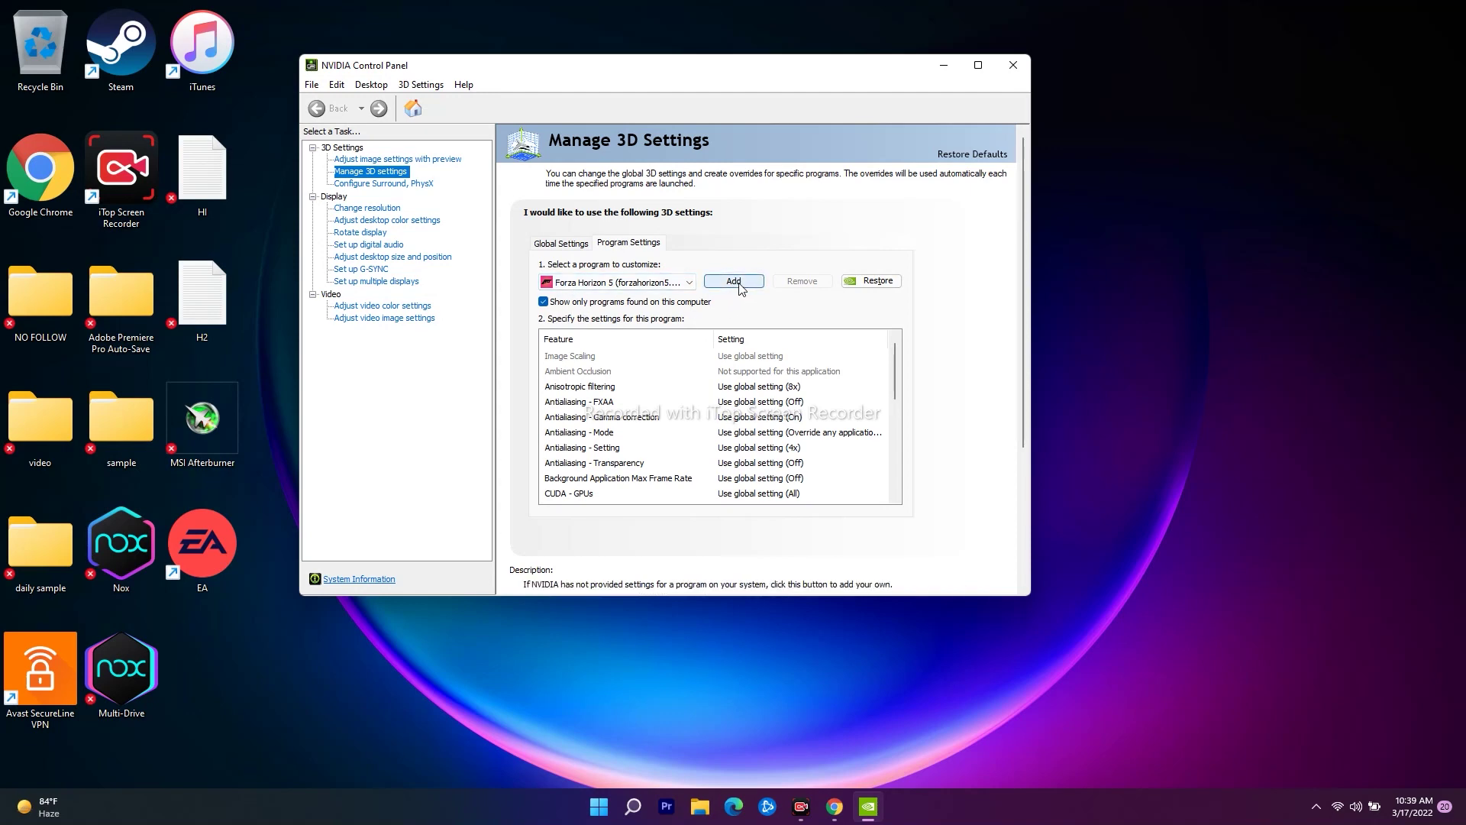
{"action": "left_click", "coordinate": [633, 284]}
{"action": "left_click", "coordinate": [632, 287]}
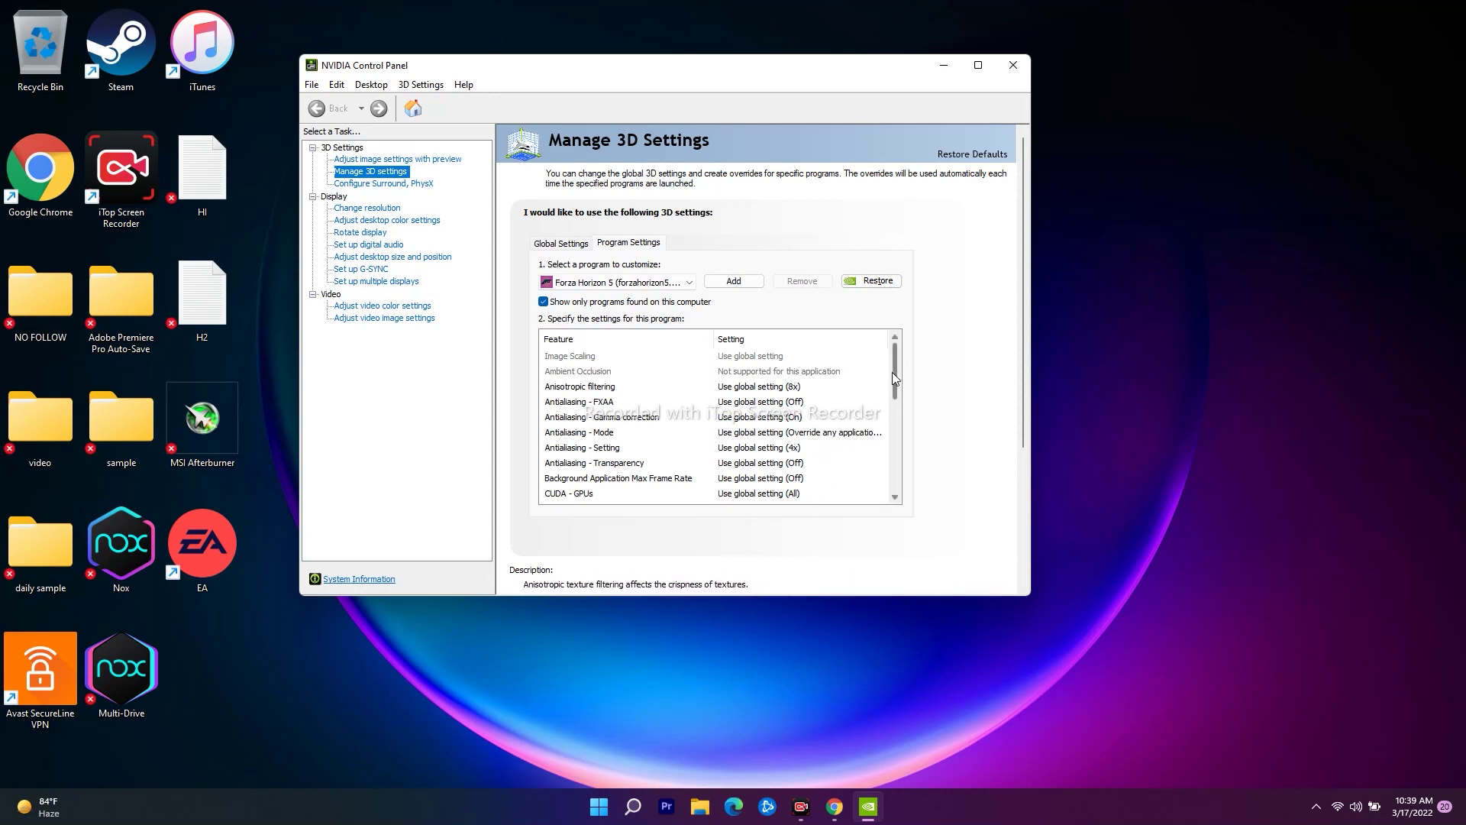
View the Vertical sync options for Forza Horizon 5 without choosing a different one.
{"action": "left_click_drag", "start_coordinate": [892, 373], "coordinate": [908, 469]}
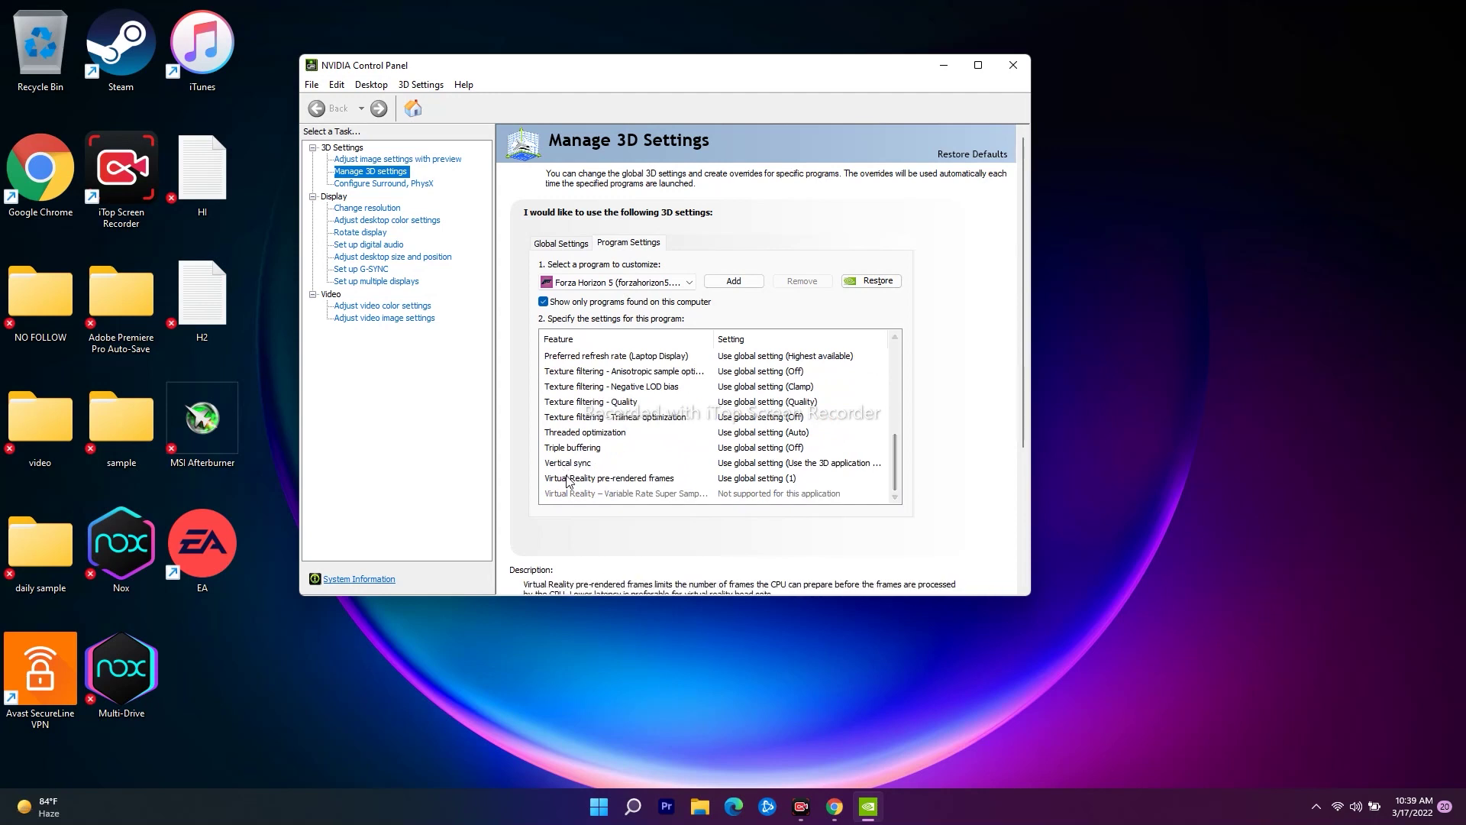
{"action": "left_click", "coordinate": [776, 464]}
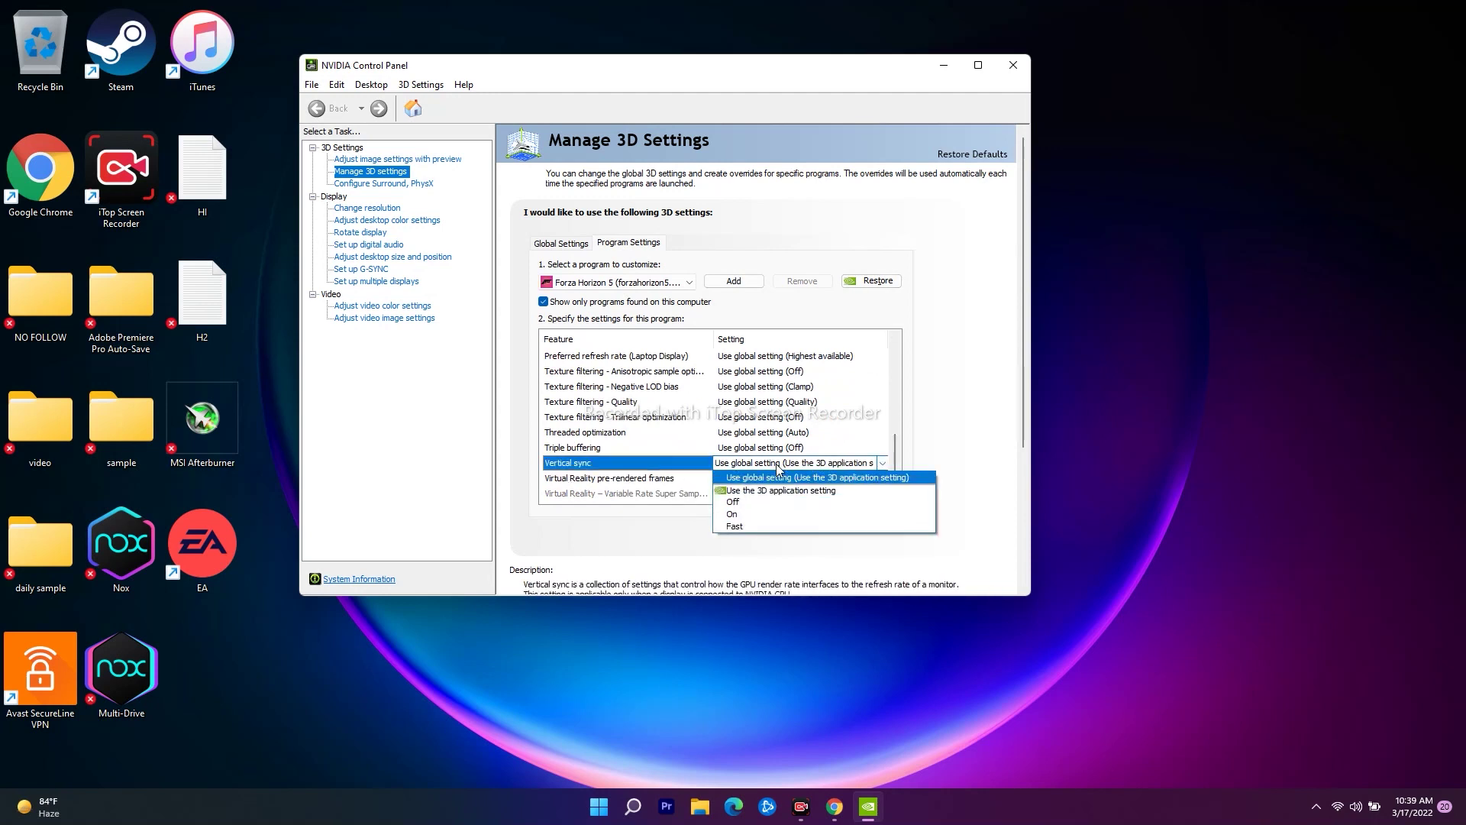
{"action": "left_click", "coordinate": [654, 531]}
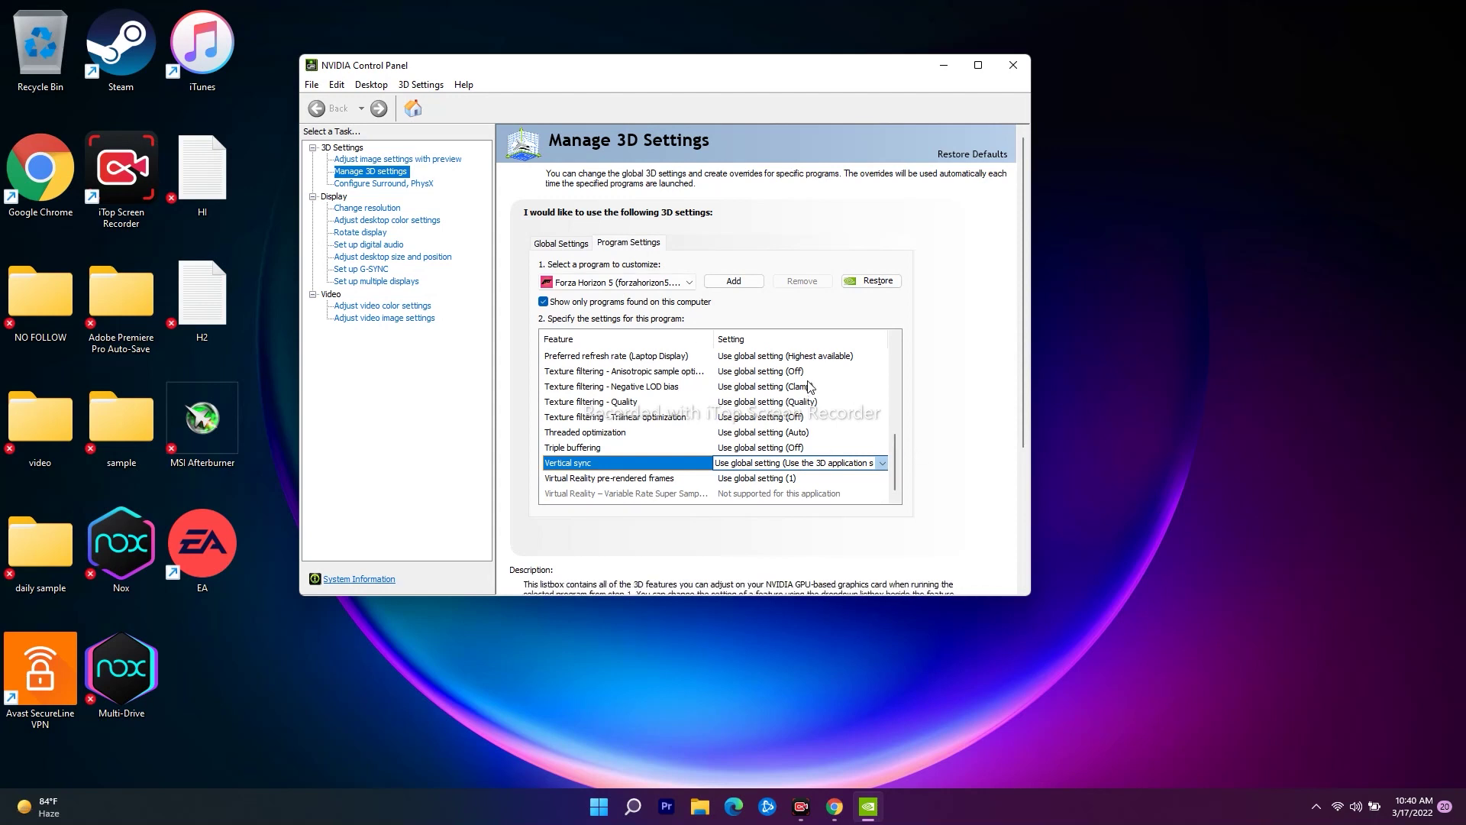
Try turning on the Max Frame Rate limit for Forza Horizon 5 and adjusting its FPS value.
{"action": "scroll", "coordinate": [840, 439], "scroll_direction": "up", "scroll_amount": 5}
{"action": "scroll", "coordinate": [829, 426], "scroll_direction": "down", "scroll_amount": 1}
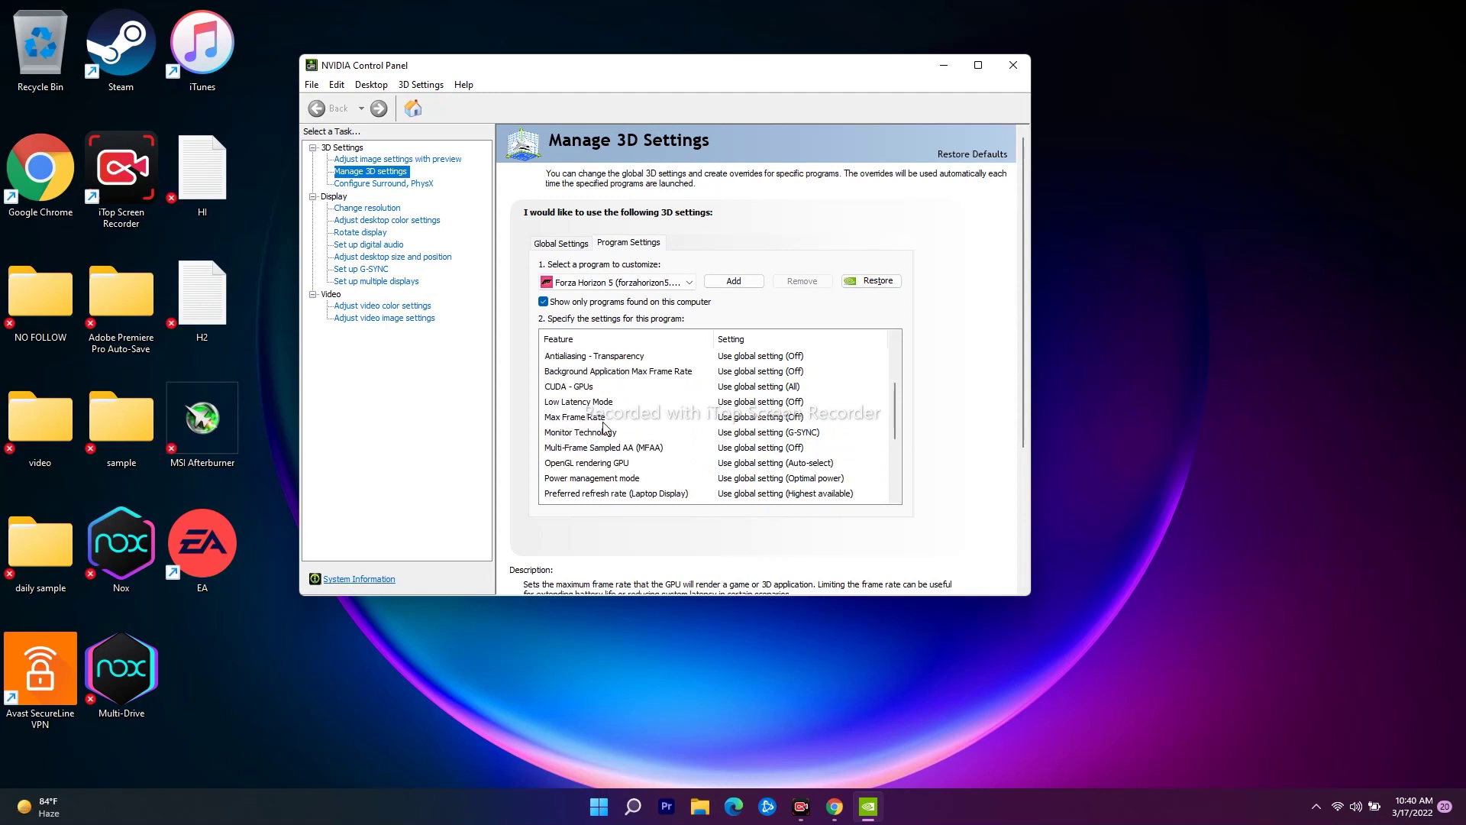
{"action": "left_click", "coordinate": [811, 418]}
{"action": "left_click", "coordinate": [811, 417]}
{"action": "left_click", "coordinate": [781, 421]}
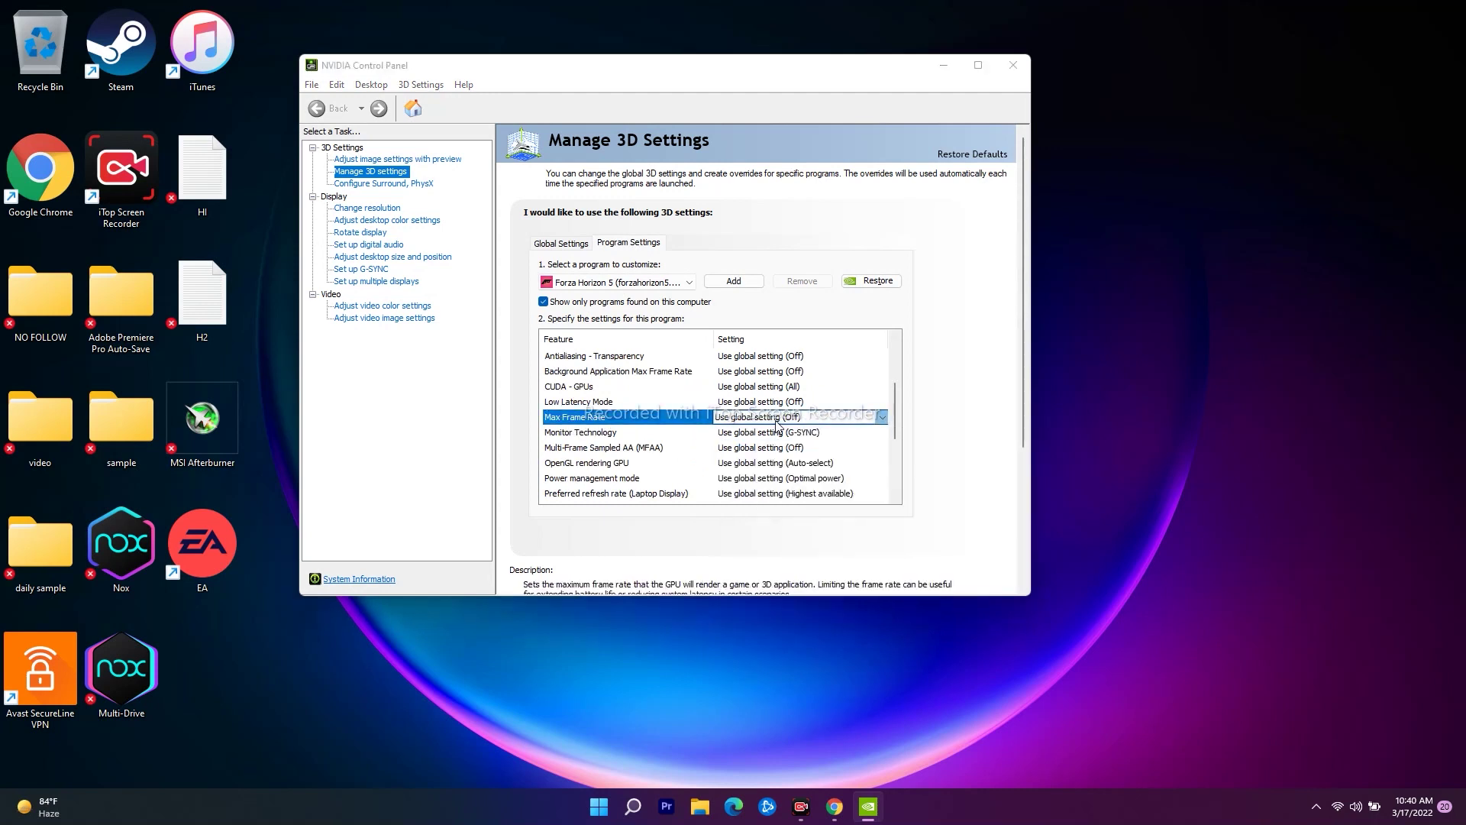
{"action": "left_click", "coordinate": [779, 421]}
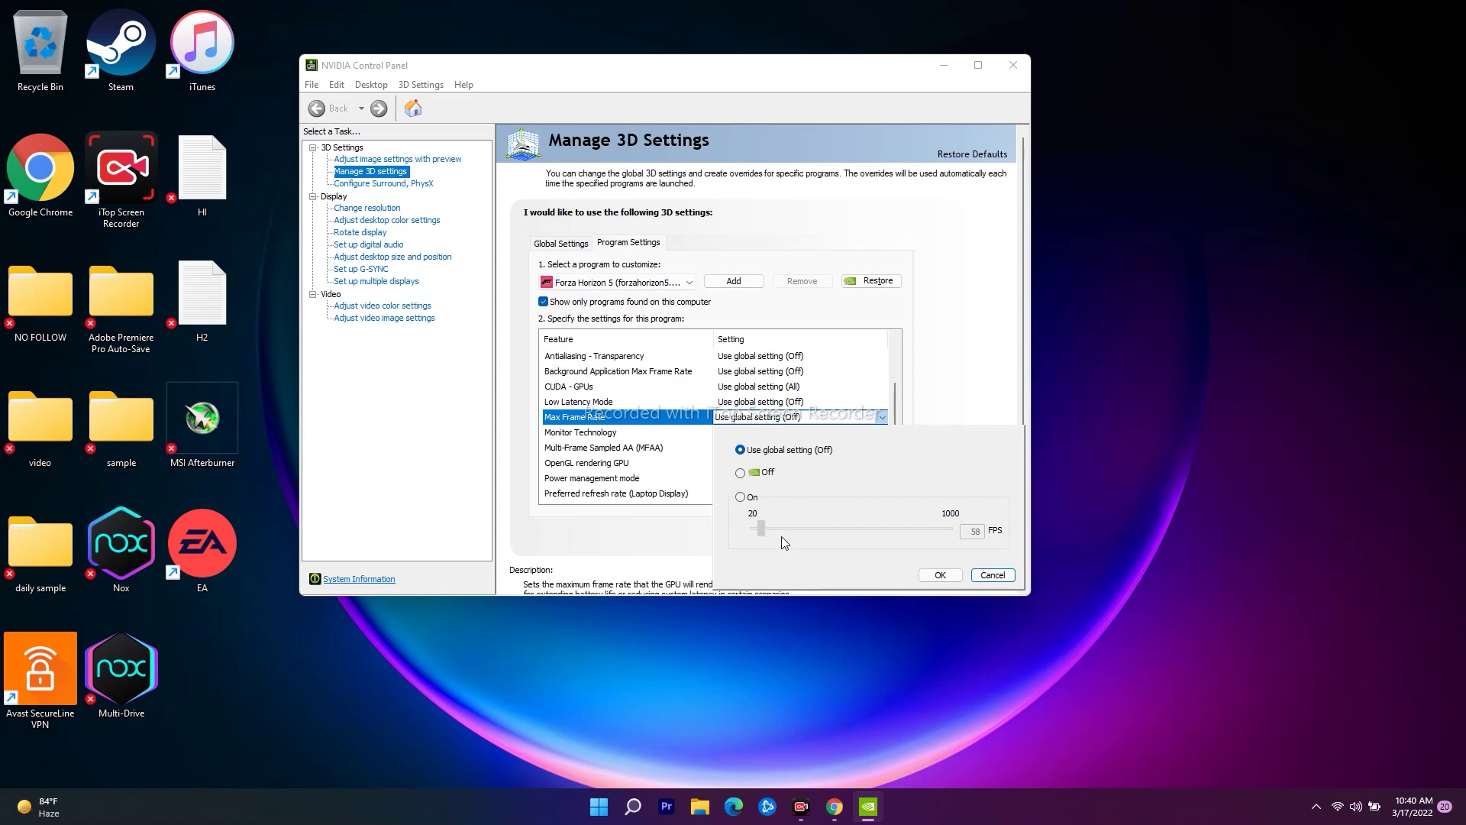
{"action": "left_click", "coordinate": [746, 502]}
{"action": "left_click_drag", "start_coordinate": [764, 536], "coordinate": [765, 534]}
{"action": "left_click_drag", "start_coordinate": [861, 546], "coordinate": [766, 536]}
Set Max Frame Rate to Off for Forza Horizon 5 and close NVIDIA Control Panel.
{"action": "left_click", "coordinate": [740, 473]}
{"action": "left_click", "coordinate": [939, 574]}
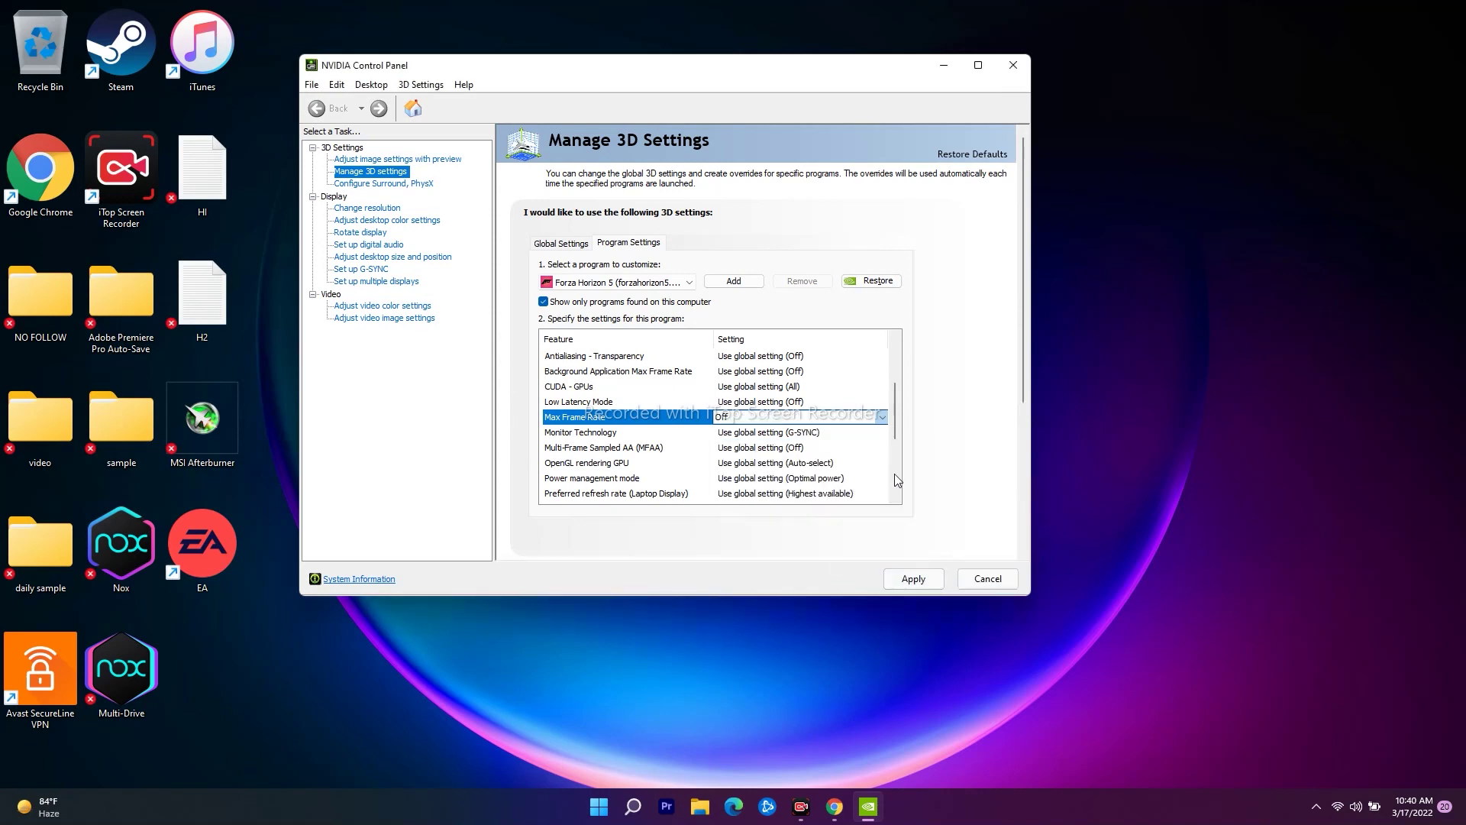
{"action": "left_click", "coordinate": [1013, 65]}
{"action": "left_click", "coordinate": [695, 369]}
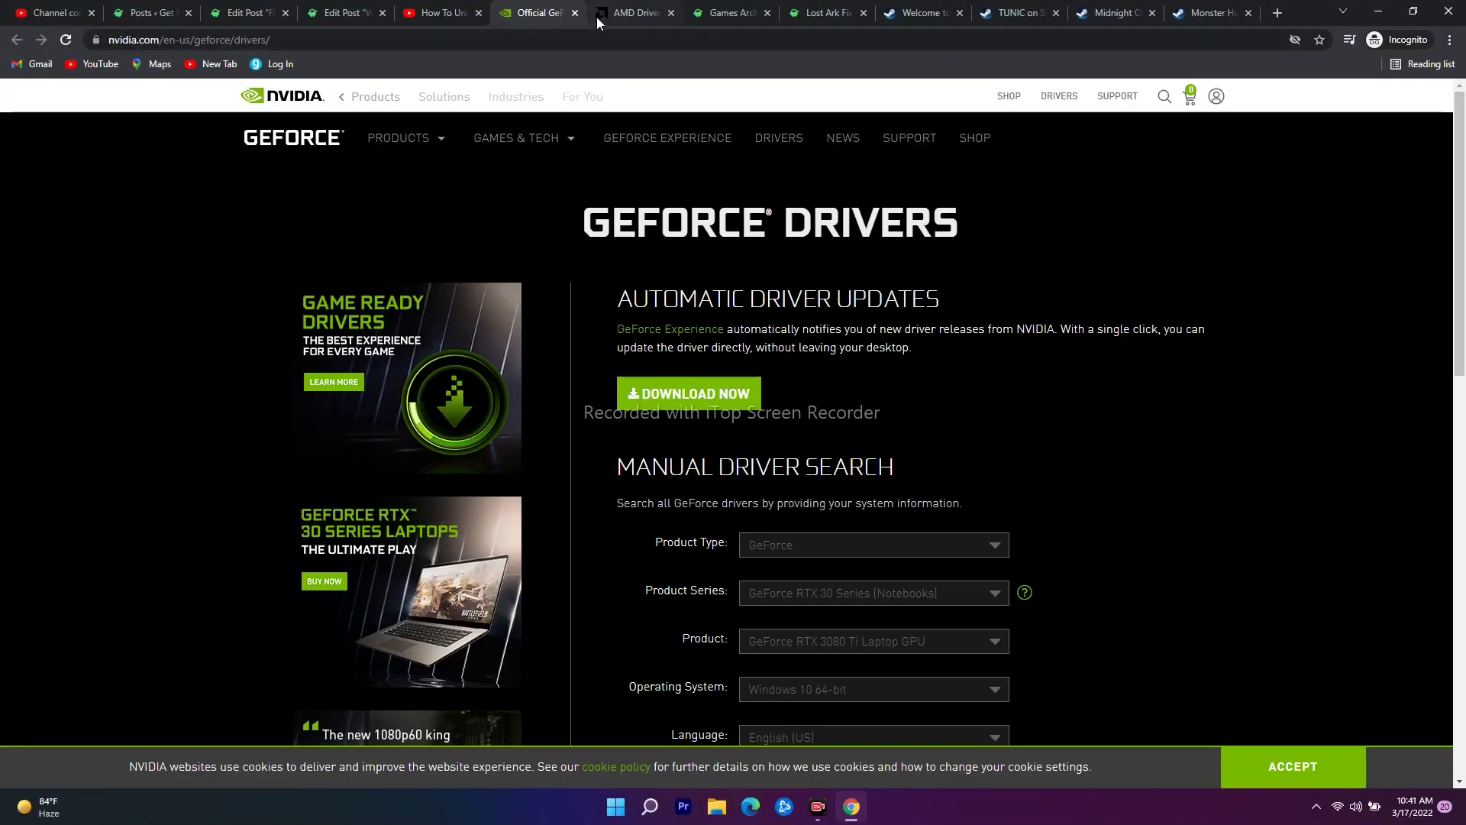
Examine the NVIDIA GeForce Drivers page and the AMD Drivers and Support page in Chrome for driver download options.
{"action": "left_click", "coordinate": [634, 13]}
{"action": "left_click", "coordinate": [152, 13]}
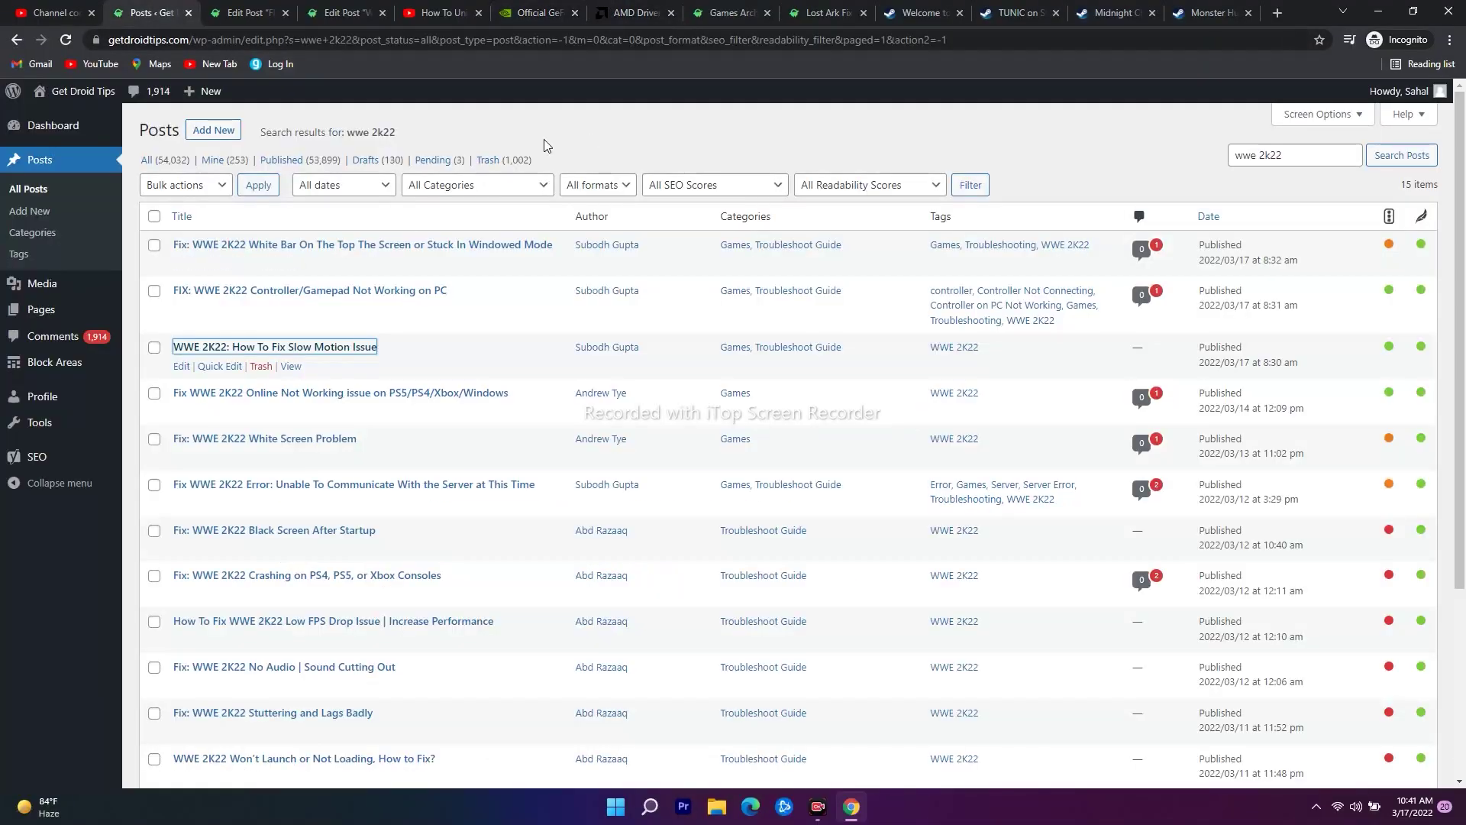
{"action": "left_click", "coordinate": [534, 13]}
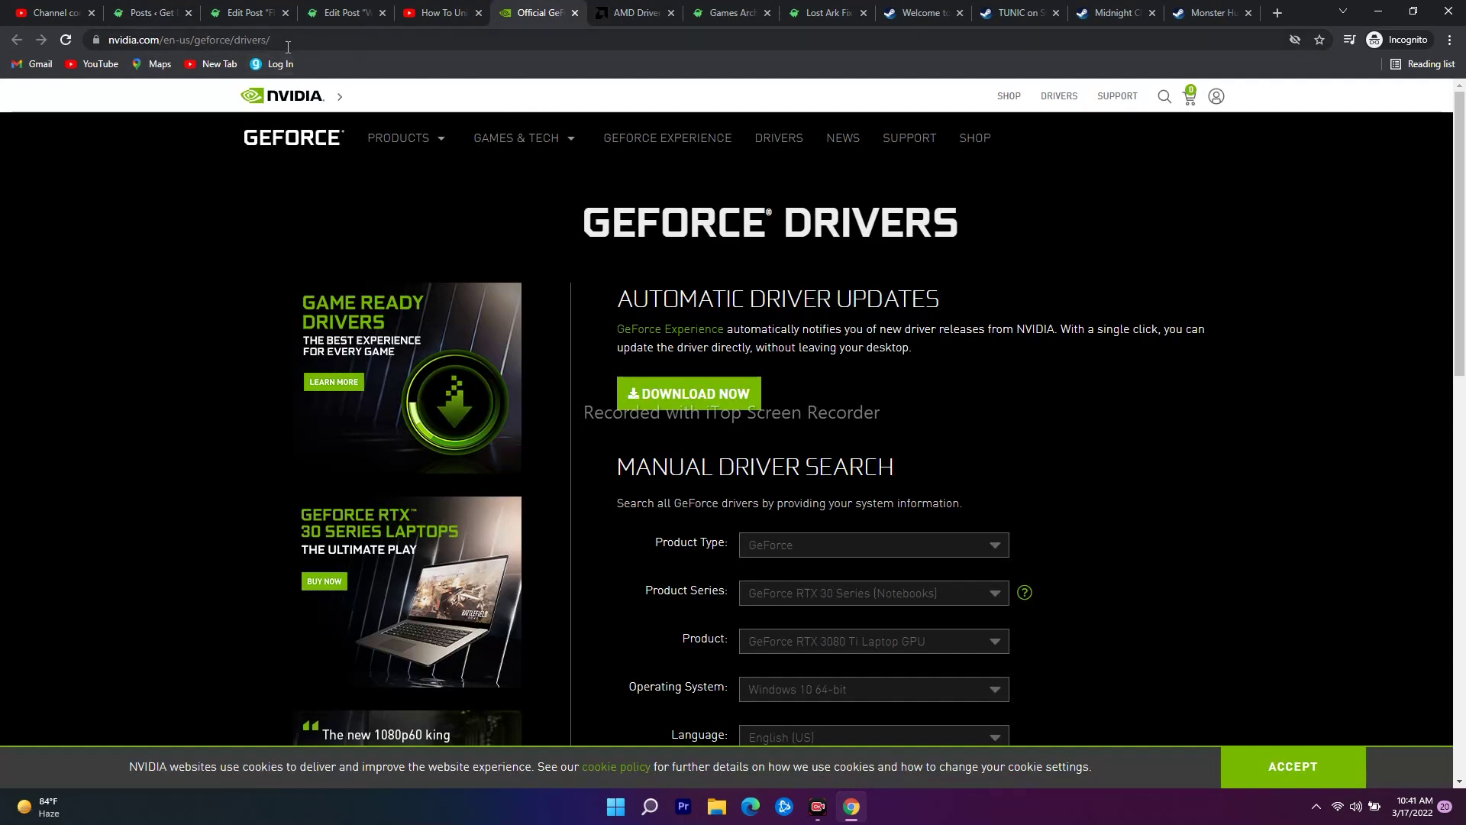
{"action": "left_click_drag", "start_coordinate": [272, 40], "coordinate": [152, 42]}
{"action": "left_click", "coordinate": [630, 13]}
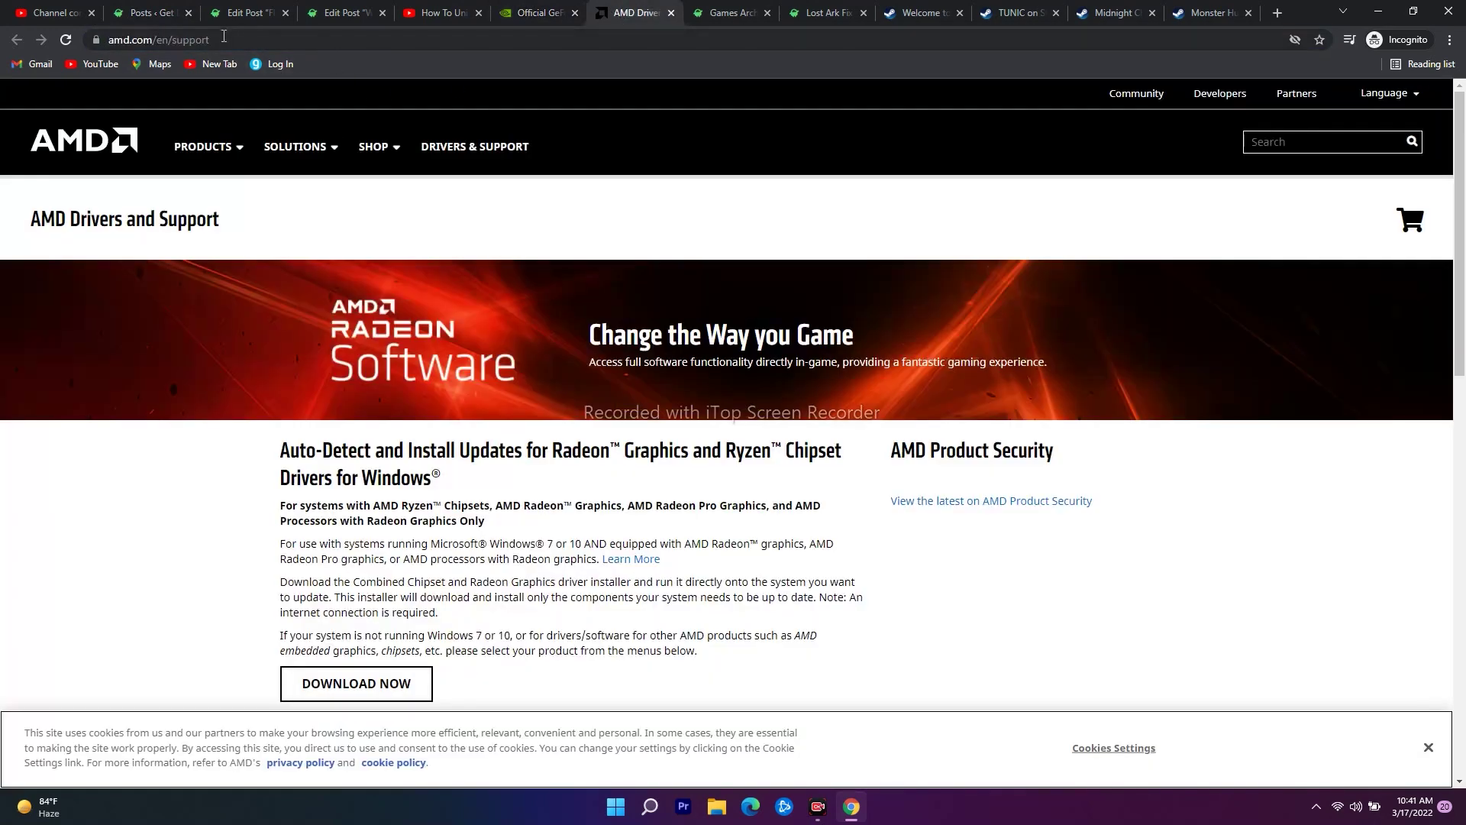
{"action": "left_click", "coordinate": [535, 9]}
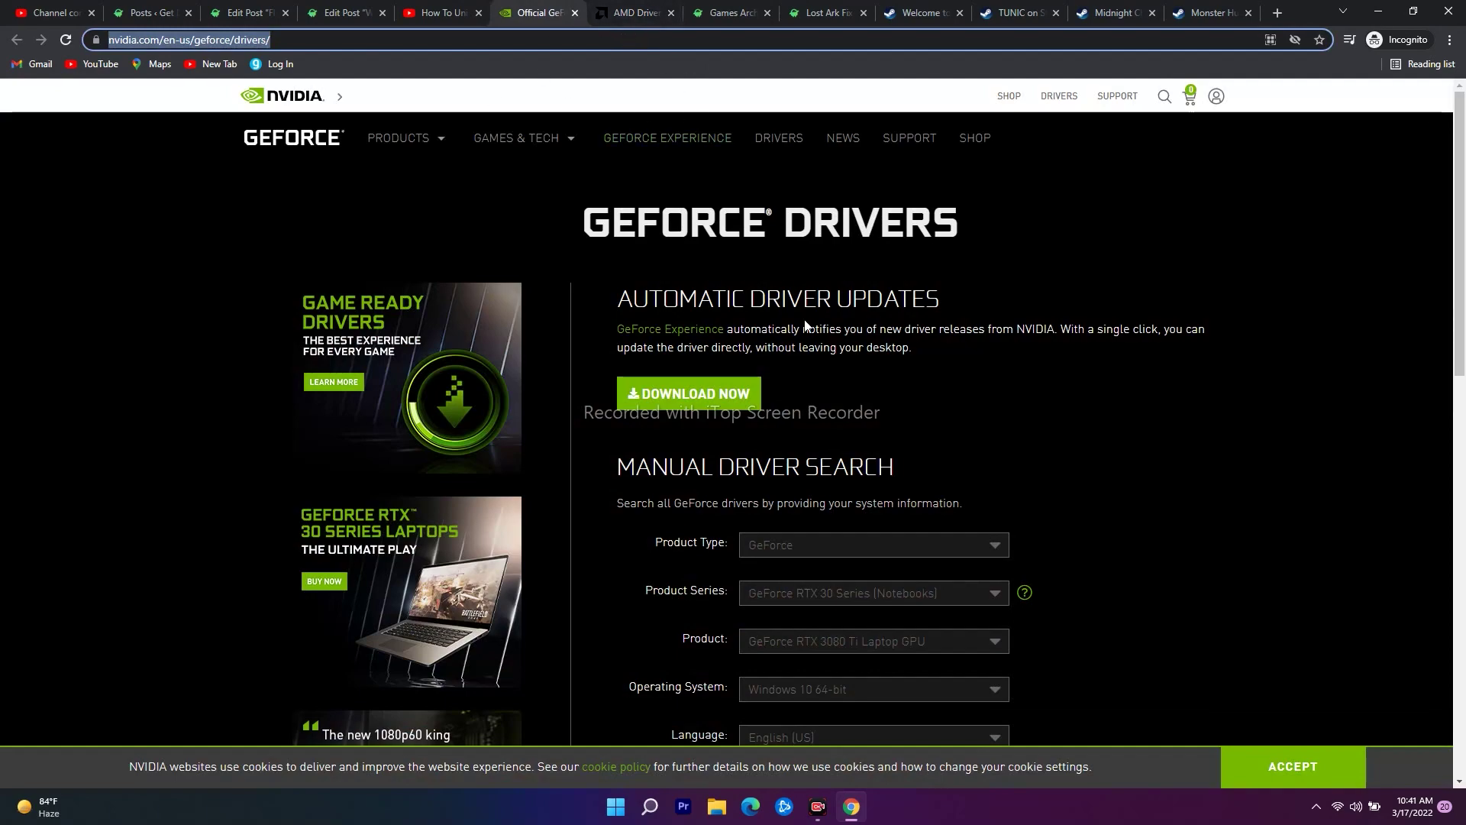
{"action": "scroll", "coordinate": [830, 314], "scroll_direction": "down", "scroll_amount": 4}
{"action": "scroll", "coordinate": [759, 344], "scroll_direction": "up", "scroll_amount": 3}
{"action": "left_click", "coordinate": [631, 13]}
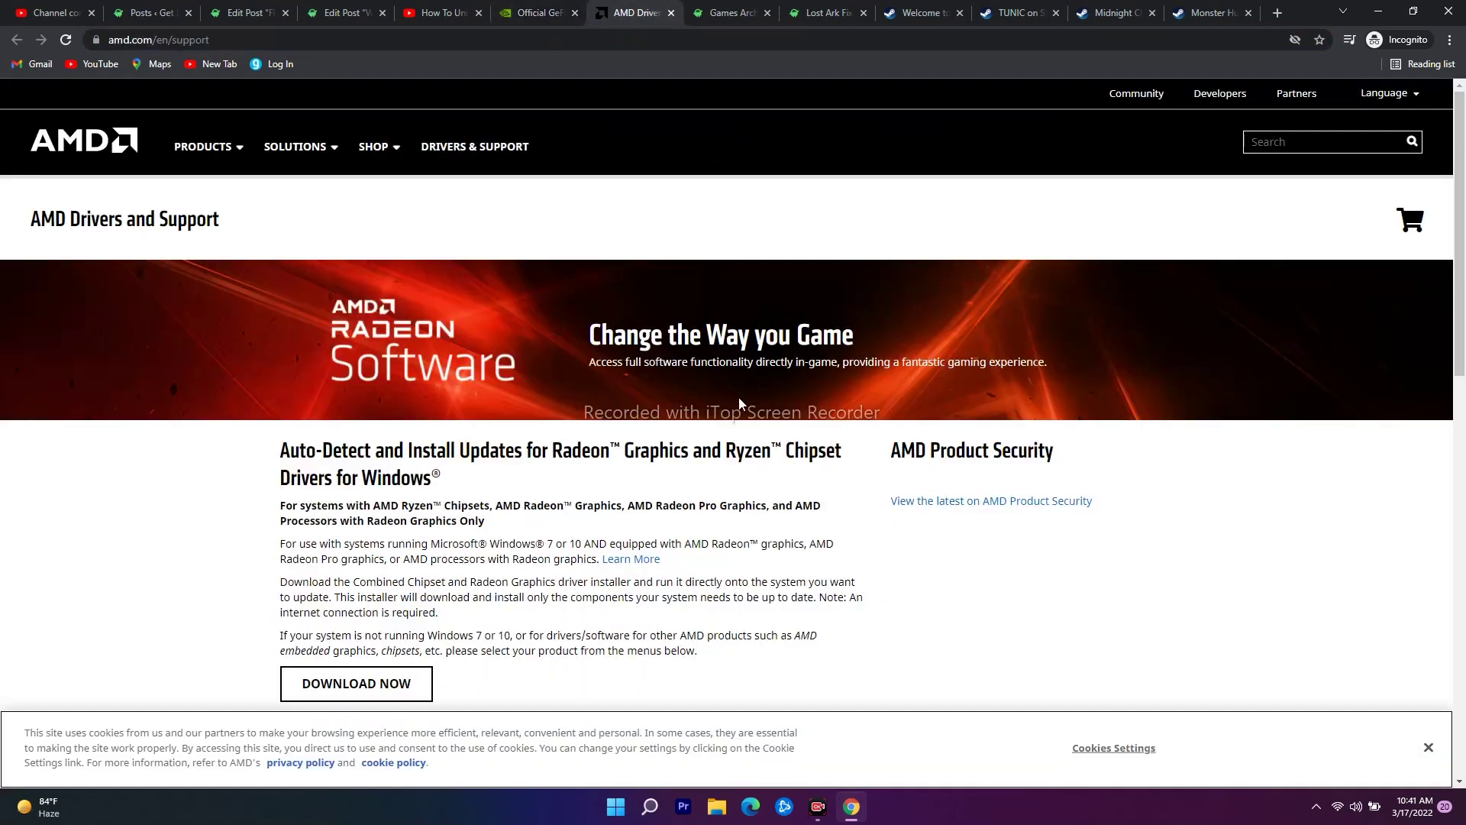
{"action": "scroll", "coordinate": [576, 341], "scroll_direction": "down", "scroll_amount": 10}
{"action": "scroll", "coordinate": [675, 305], "scroll_direction": "up", "scroll_amount": 7}
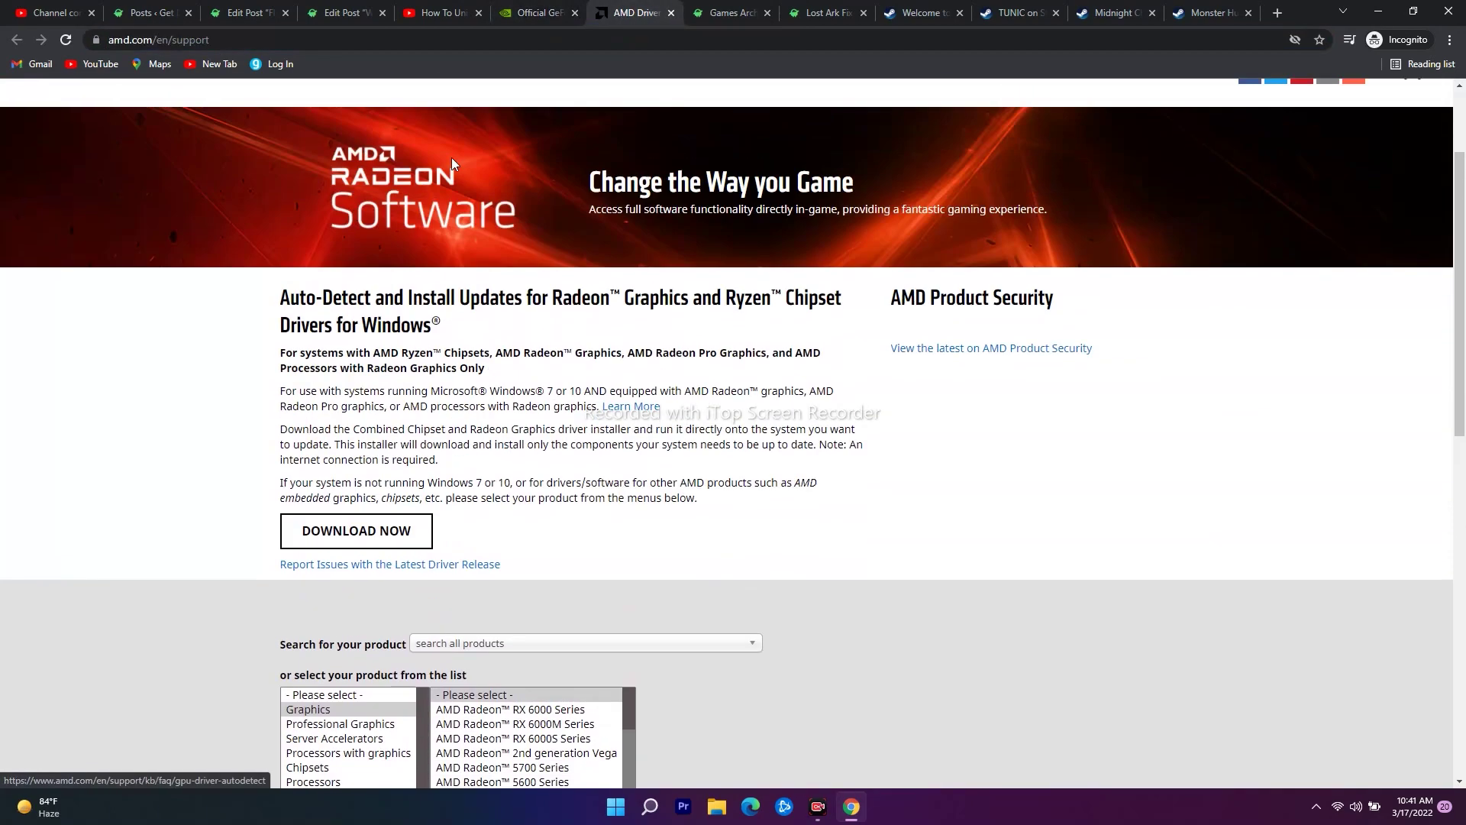